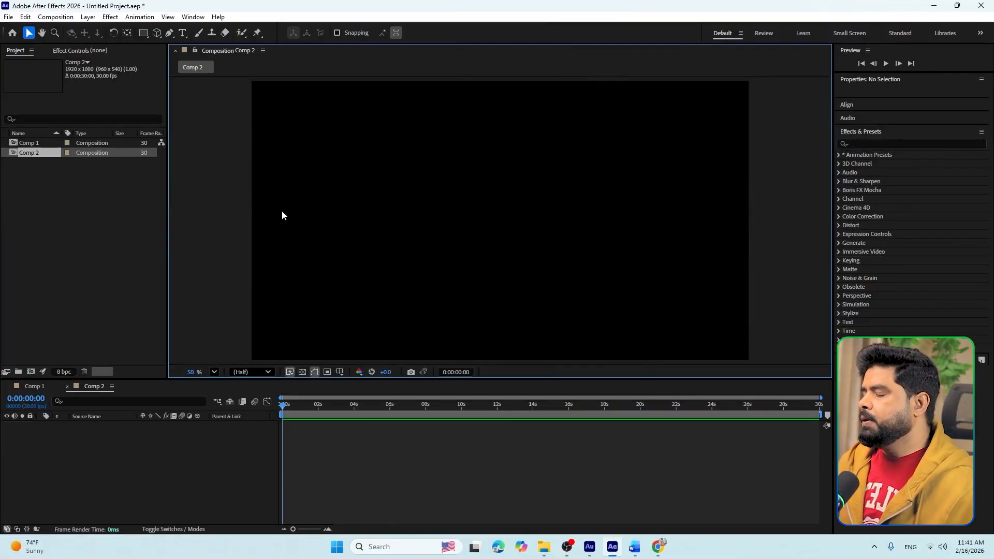
- Draw a red circle about 196 px in diameter near the composition's left edge with the Ellipse Tool
{"action": "left_click", "coordinate": [143, 33]}
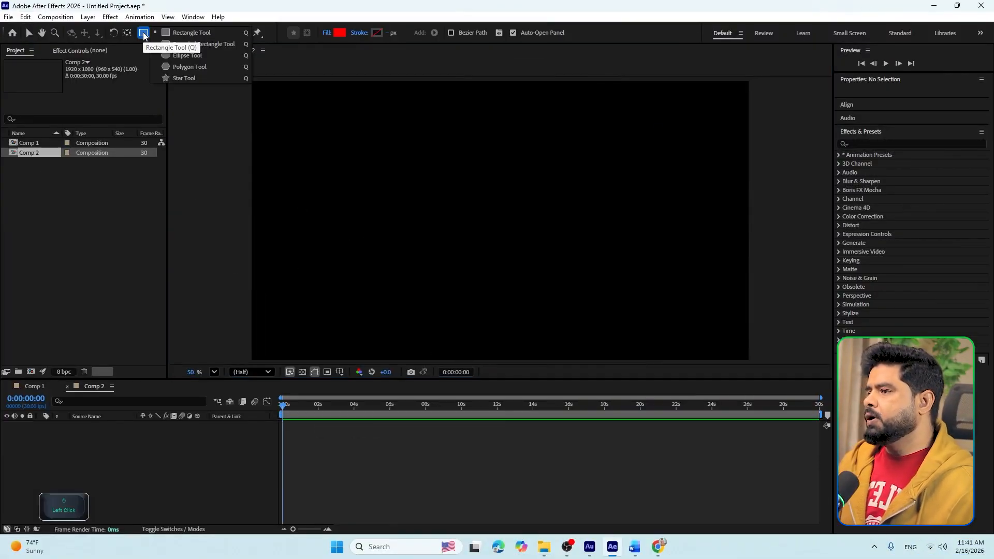
{"action": "left_click", "coordinate": [181, 55]}
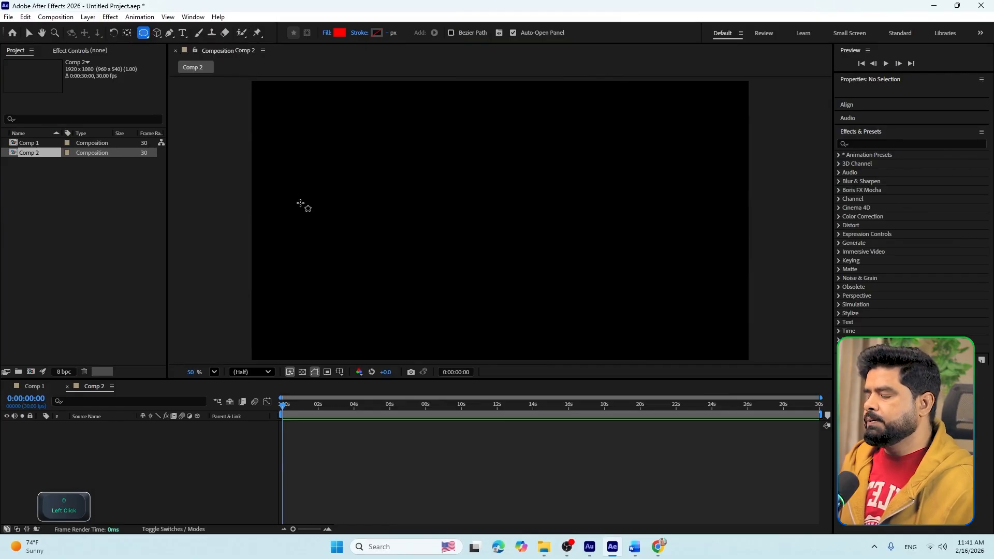
{"action": "left_click_drag", "start_coordinate": [285, 212], "coordinate": [344, 249]}
{"action": "key", "text": "Caps_Lock"}
{"action": "key", "text": "Caps_Lock"}
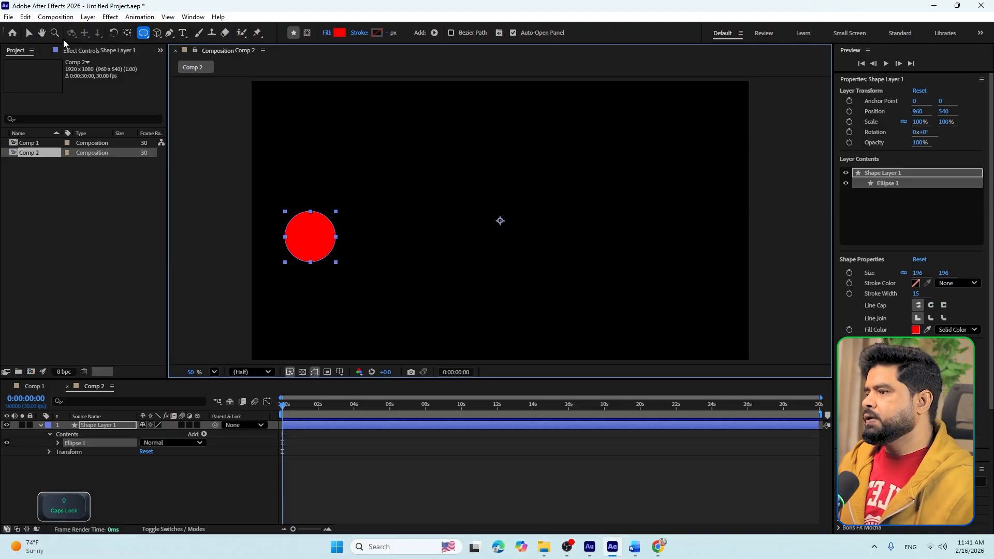
- Move the circle slightly up and left to about 178, 570 and centre the layer's anchor point on it
{"action": "left_click", "coordinate": [29, 32]}
{"action": "left_click_drag", "start_coordinate": [320, 238], "coordinate": [309, 234]}
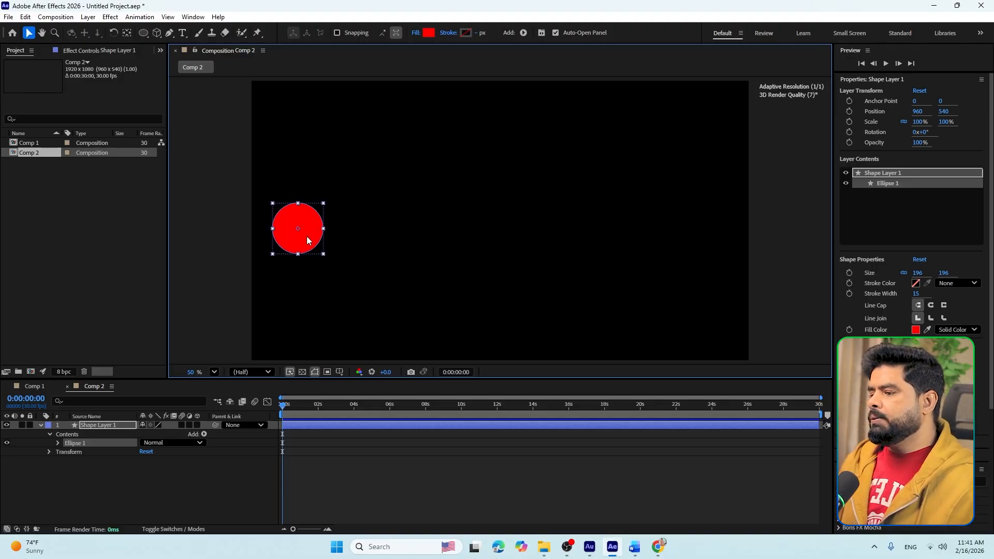
{"action": "left_click", "coordinate": [40, 426]}
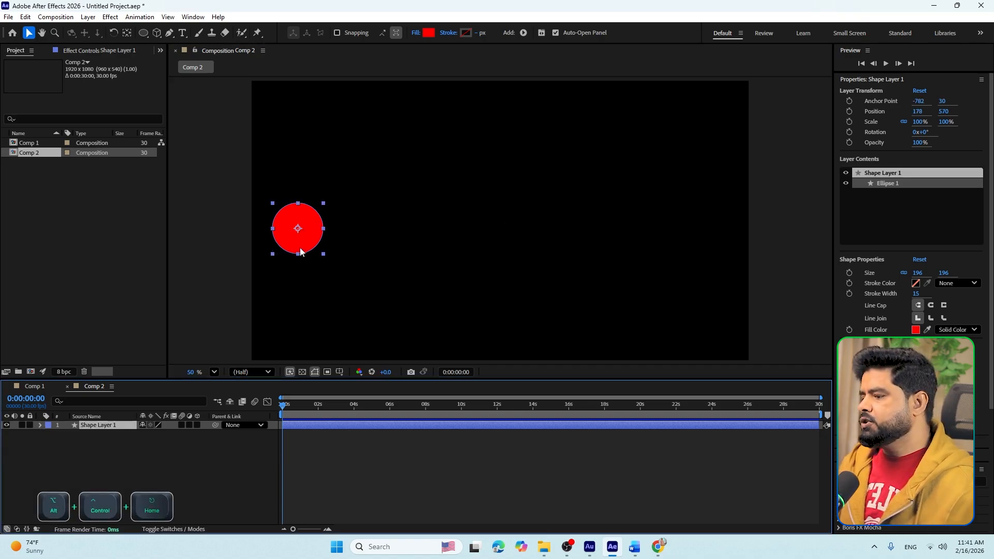
- Duplicate the circle's shape layer
{"action": "left_click", "coordinate": [97, 434]}
{"action": "left_click", "coordinate": [100, 425]}
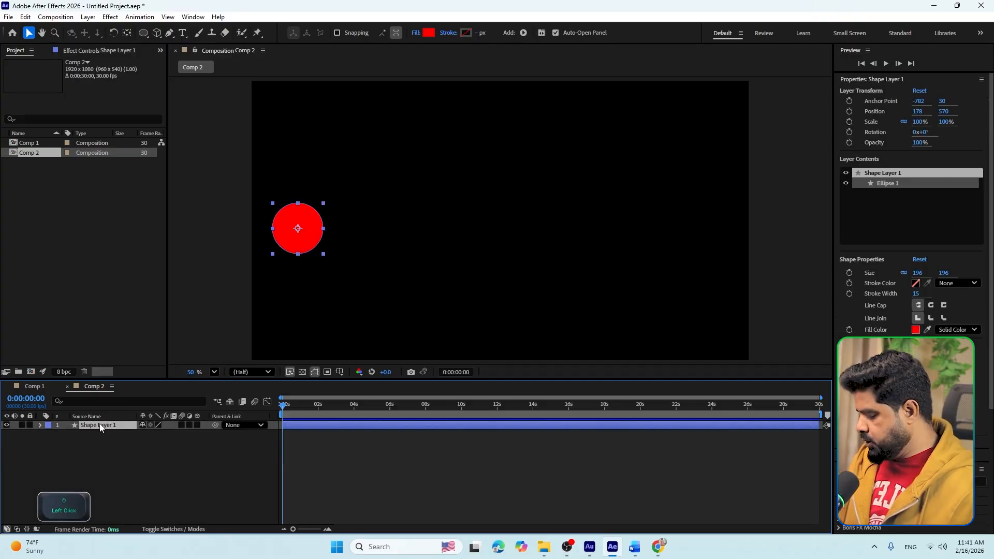
{"action": "key", "text": "ctrl+d"}
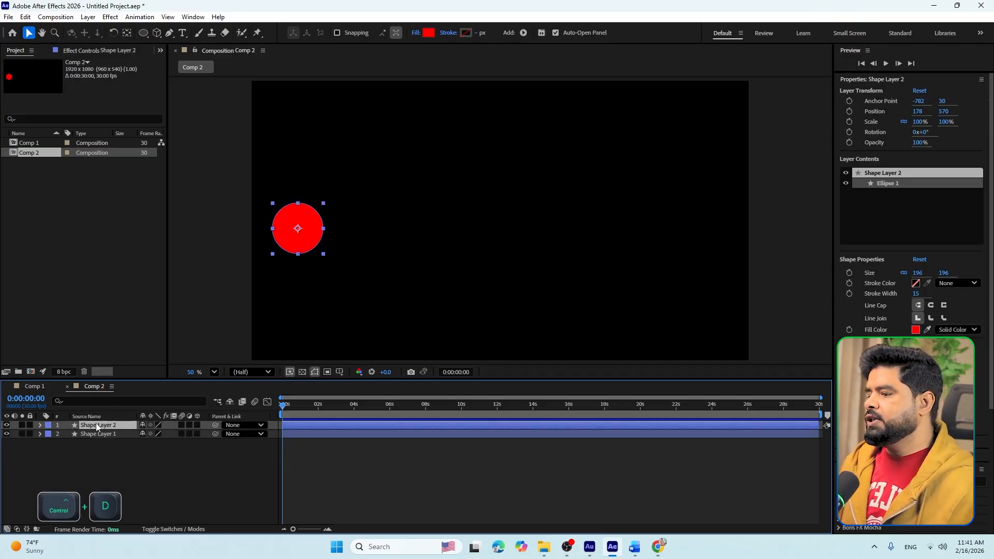
{"action": "left_click", "coordinate": [98, 423]}
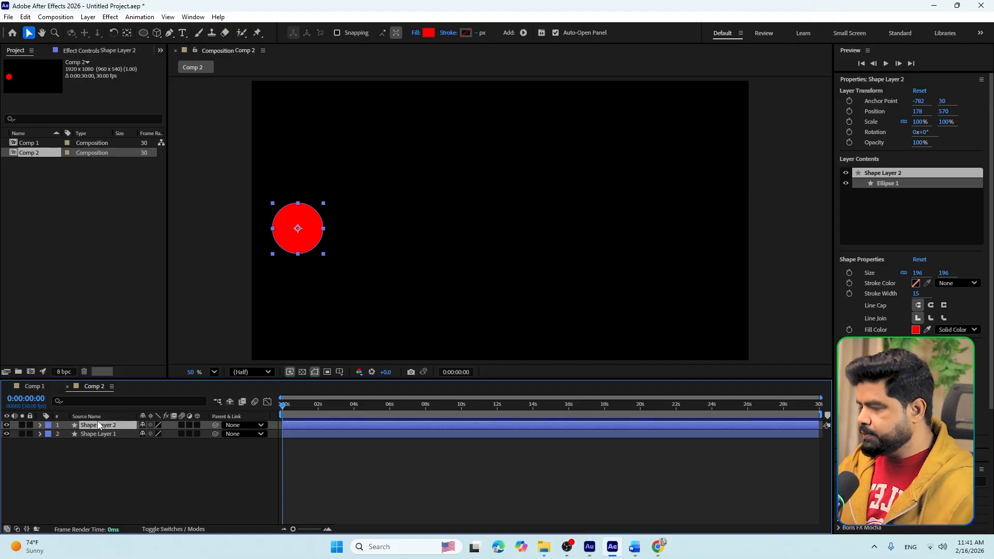
{"action": "key", "text": "bracketright"}
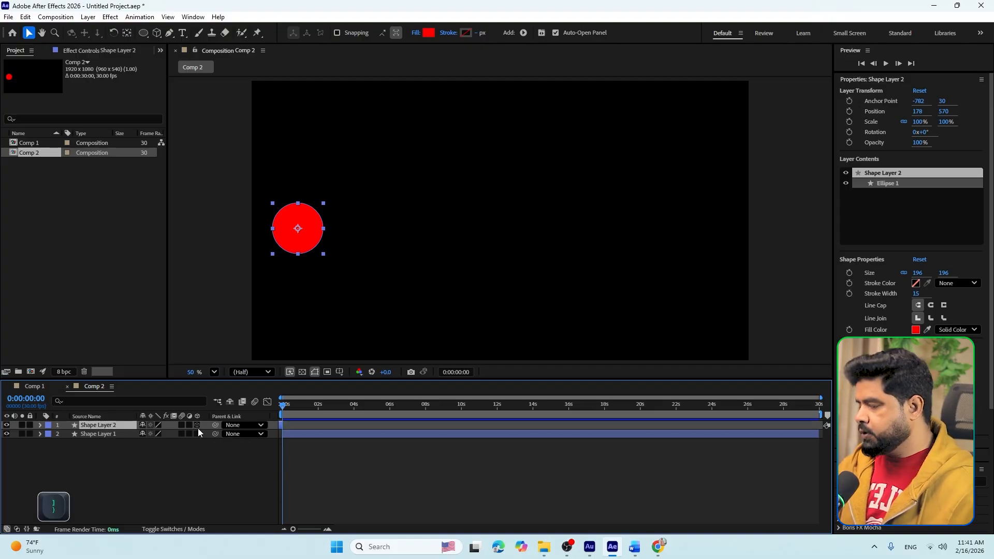
{"action": "key", "text": "bracketleft"}
{"action": "key", "text": "bracketright"}
{"action": "key", "text": "bracketleft"}
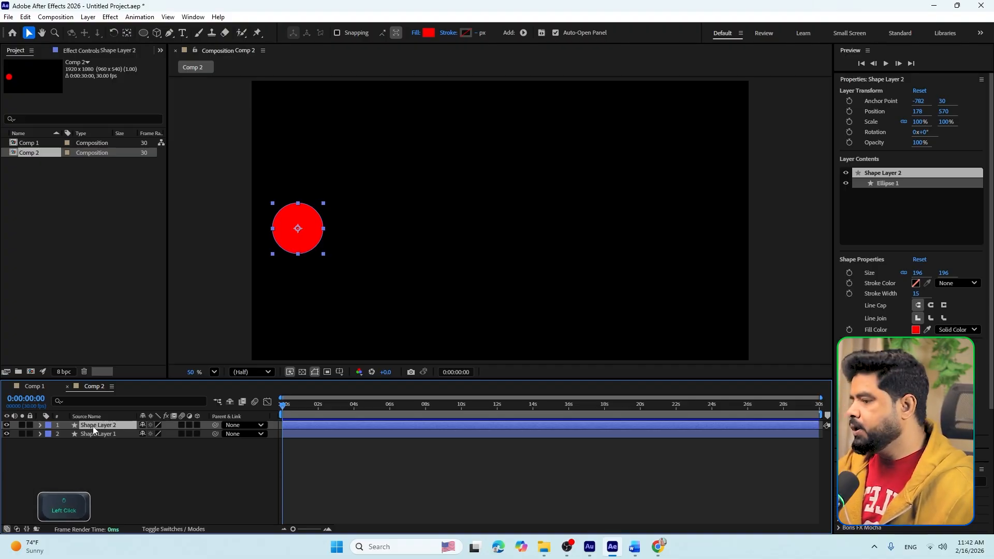
- Separate the circles vertically, setting the Y position of Shape Layer 2 to 305 and that of Shape Layer 1 to 717
{"action": "key", "text": "End"}
{"action": "key", "text": "p"}
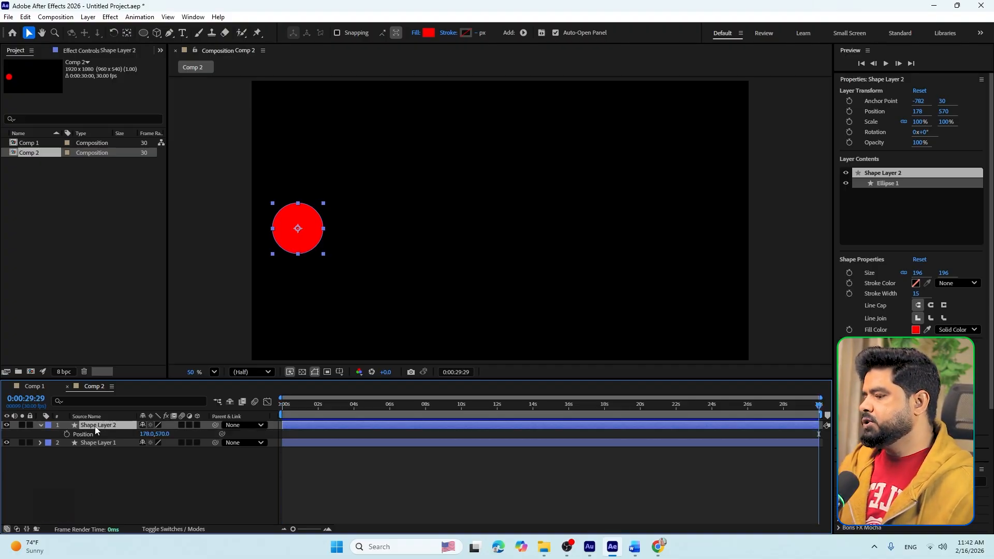
{"action": "left_click_drag", "start_coordinate": [162, 438], "coordinate": [26, 433]}
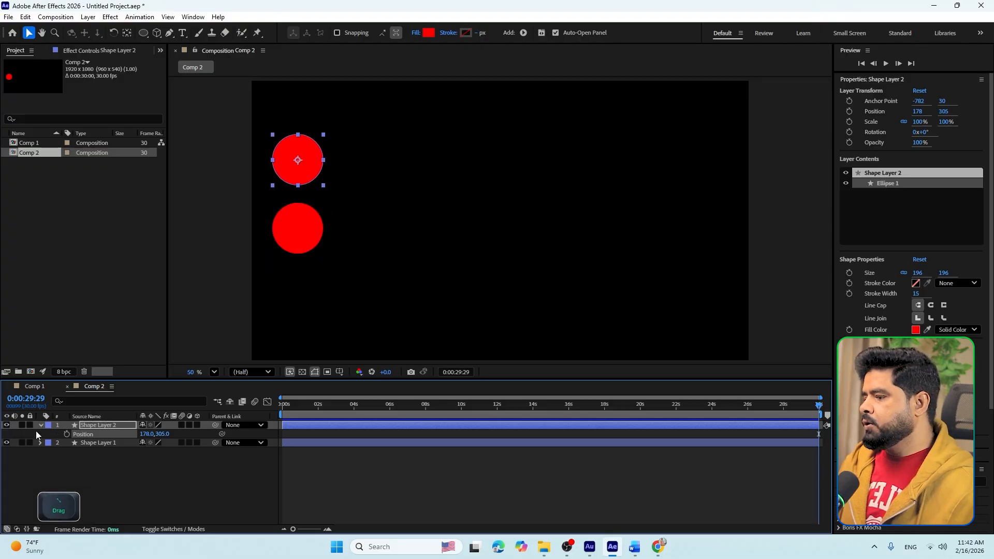
{"action": "left_click", "coordinate": [89, 445]}
{"action": "key", "text": "p"}
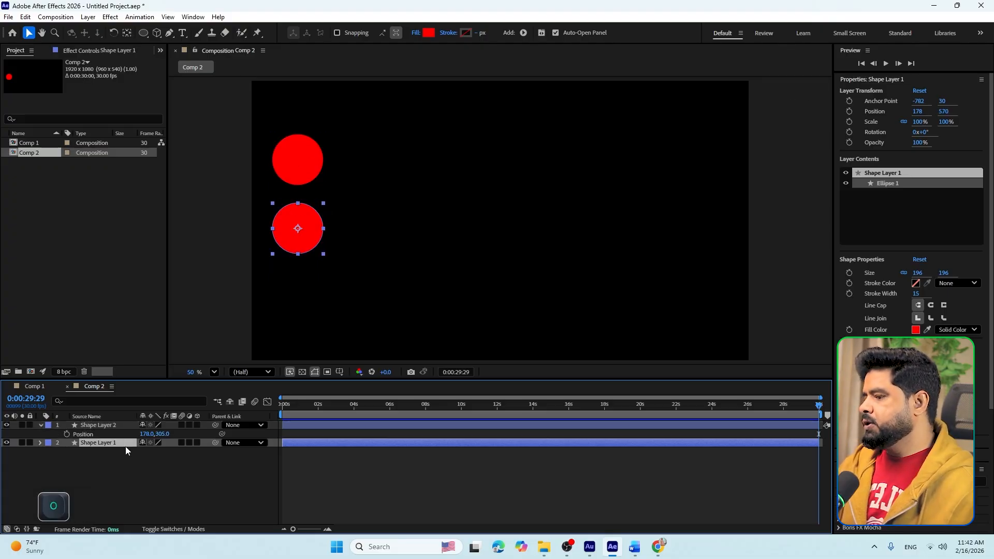
{"action": "left_click_drag", "start_coordinate": [162, 452], "coordinate": [34, 446]}
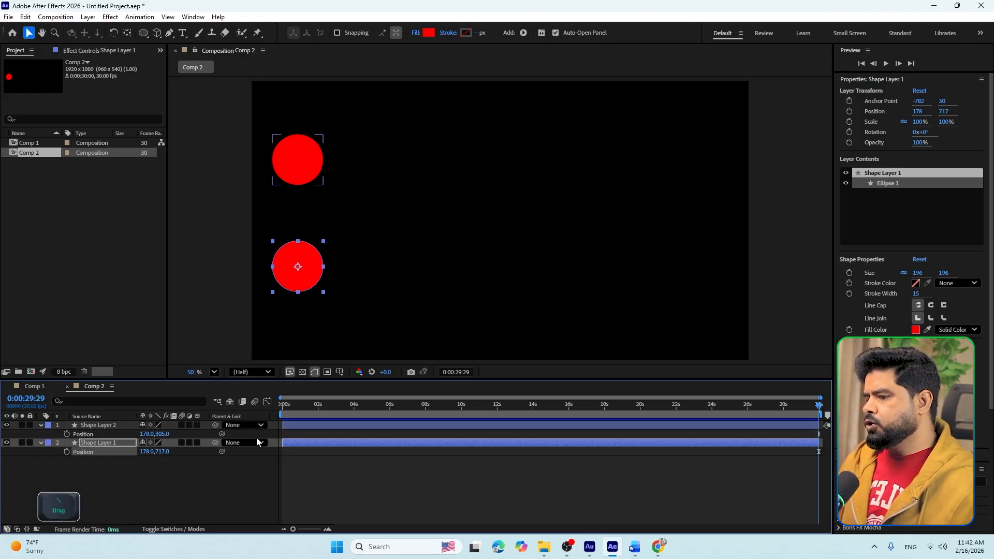
- Set starting Position keyframes for both shape layers at 0:00:00:00
{"action": "left_click", "coordinate": [285, 407]}
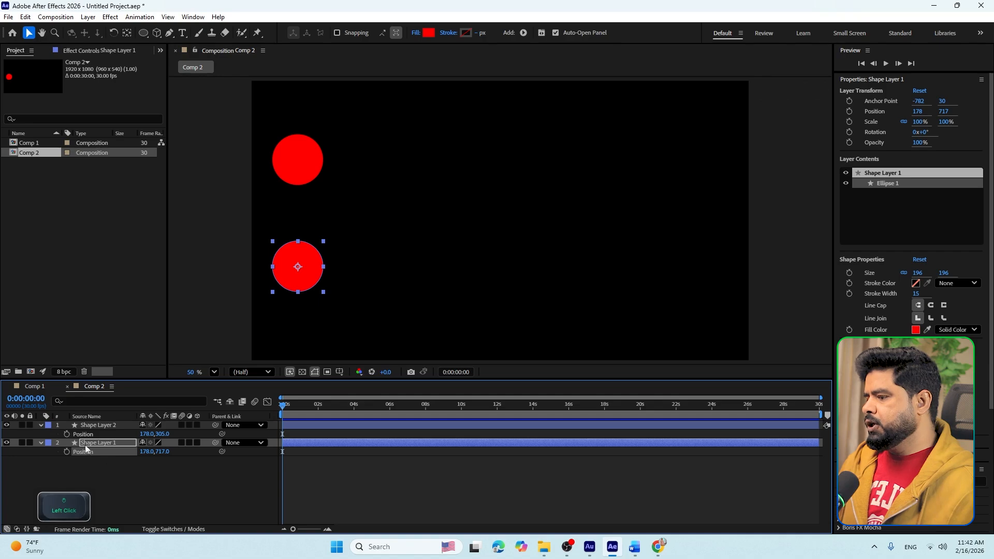
{"action": "left_click", "coordinate": [67, 434]}
{"action": "left_click", "coordinate": [67, 452]}
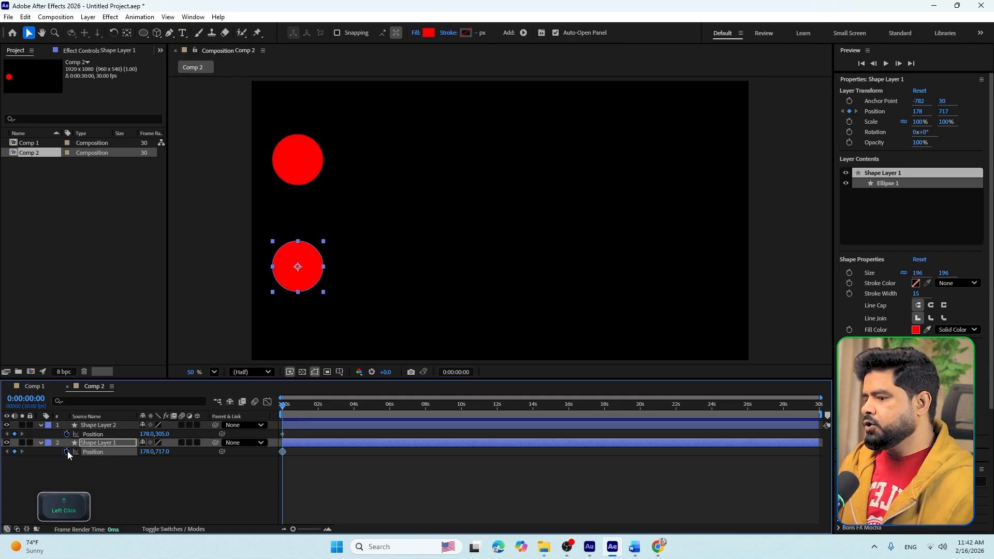
- At 0:00:03:29, set the X position of both circles to 1725 so they travel to the composition's right side
{"action": "left_click_drag", "start_coordinate": [282, 411], "coordinate": [352, 414]}
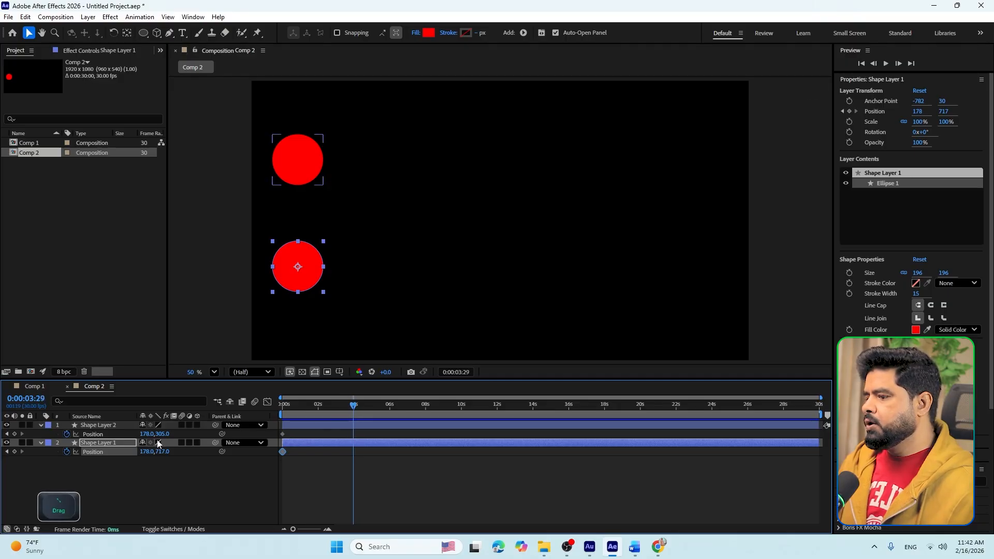
{"action": "left_click_drag", "start_coordinate": [145, 437], "coordinate": [181, 409]}
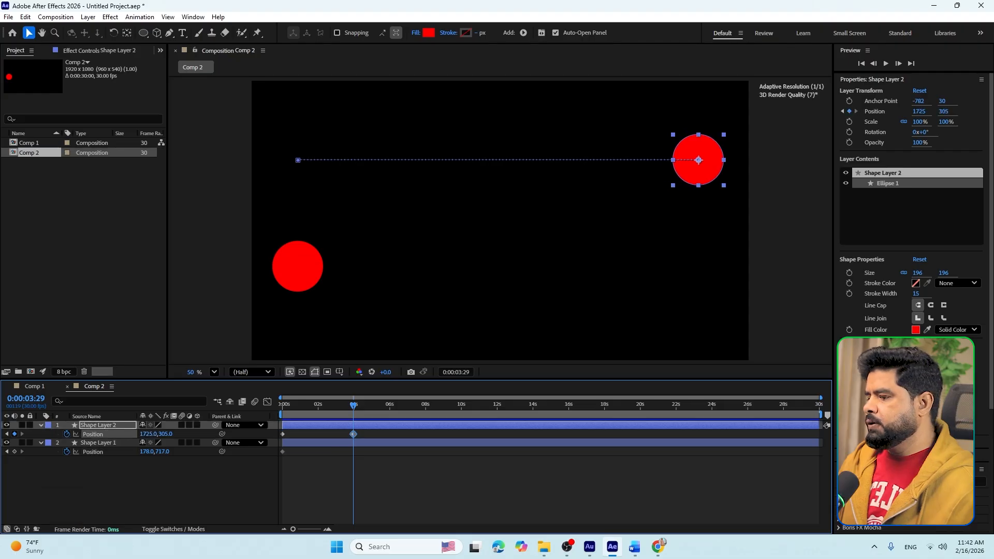
{"action": "left_click", "coordinate": [149, 434]}
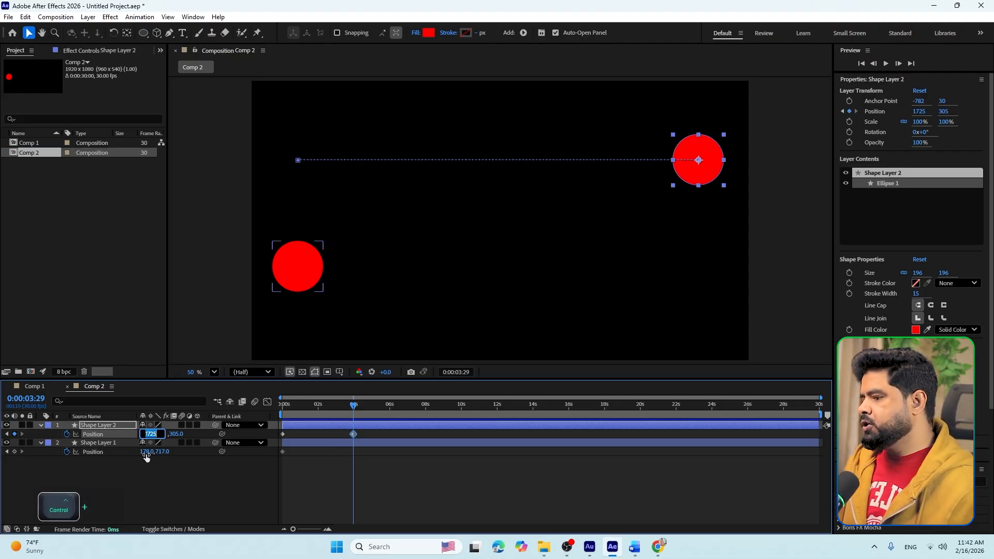
{"action": "left_click", "coordinate": [147, 451]}
{"action": "type", "text": "1725"}
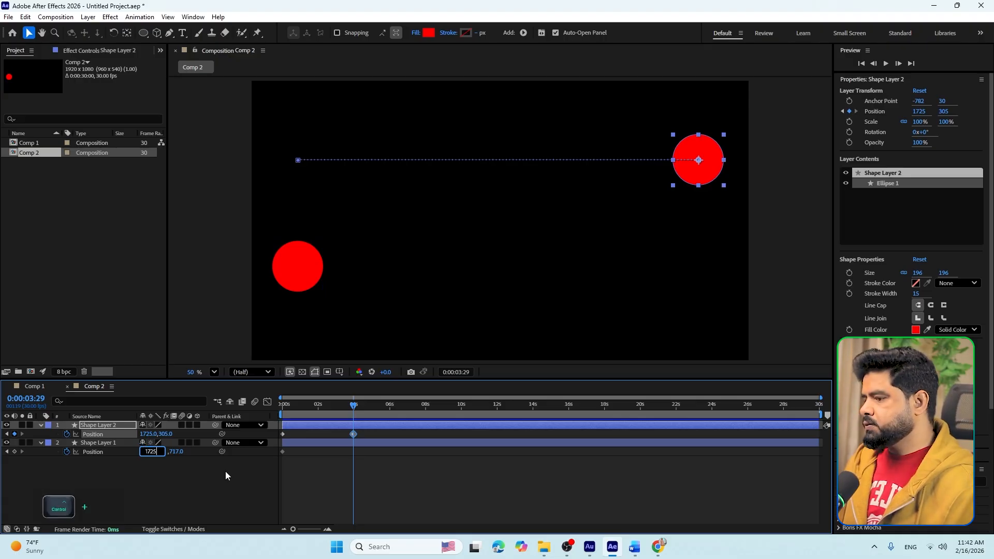
{"action": "key", "text": "Return"}
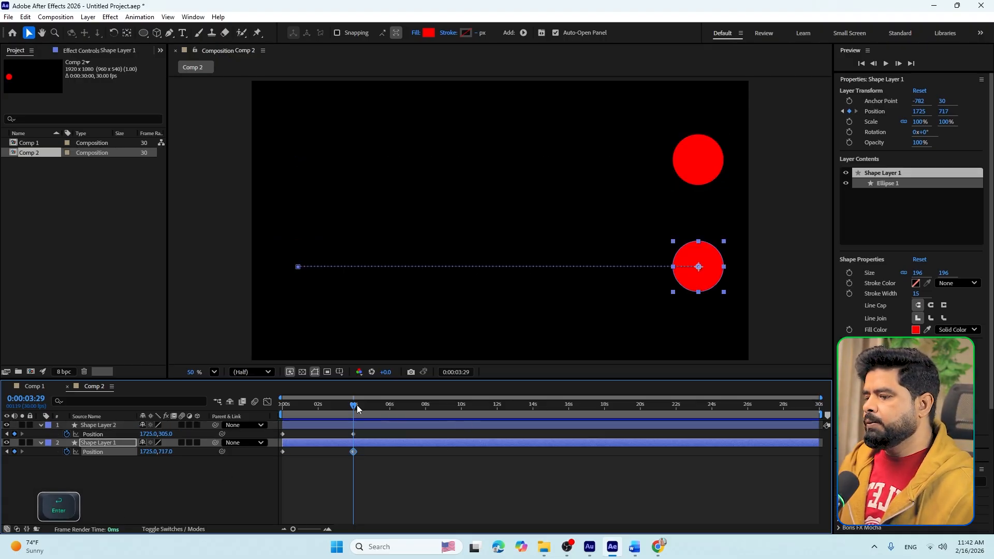
- Preview both circles' movement from the start of the composition
{"action": "left_click_drag", "start_coordinate": [355, 405], "coordinate": [265, 411]}
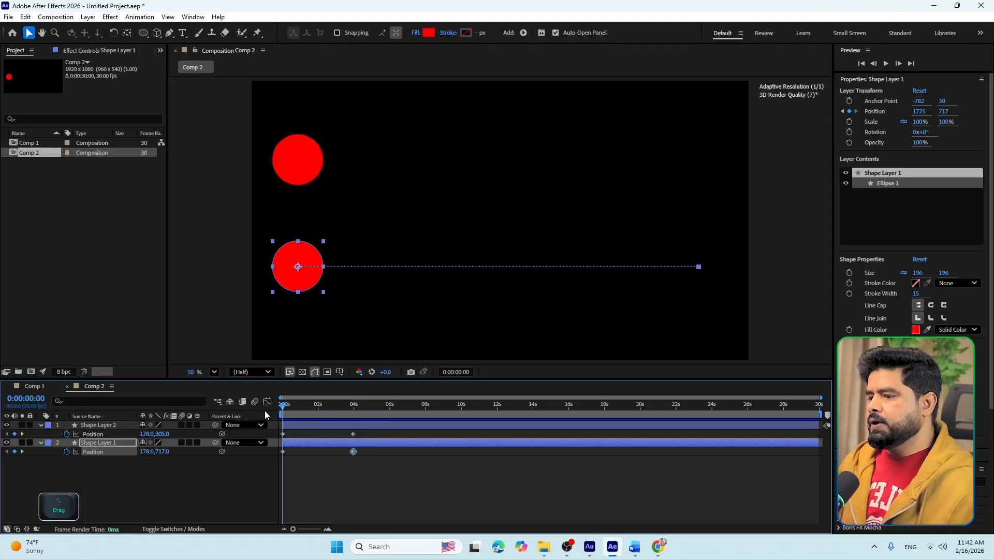
{"action": "key", "text": "space"}
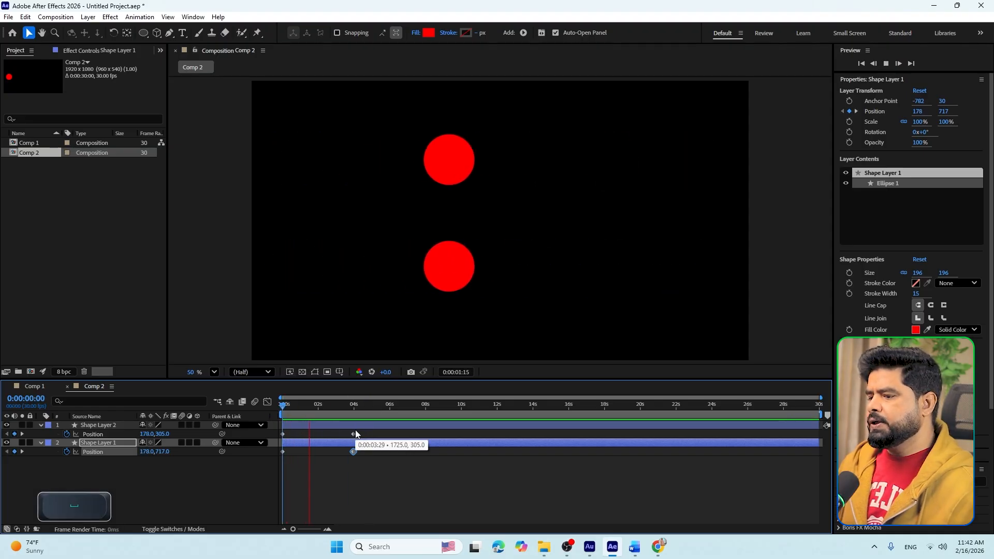
{"action": "key", "text": "space"}
- Speed up the movement by shifting both layers' end Position keyframes to about 2 seconds, and play it back
{"action": "left_click_drag", "start_coordinate": [359, 468], "coordinate": [347, 435]}
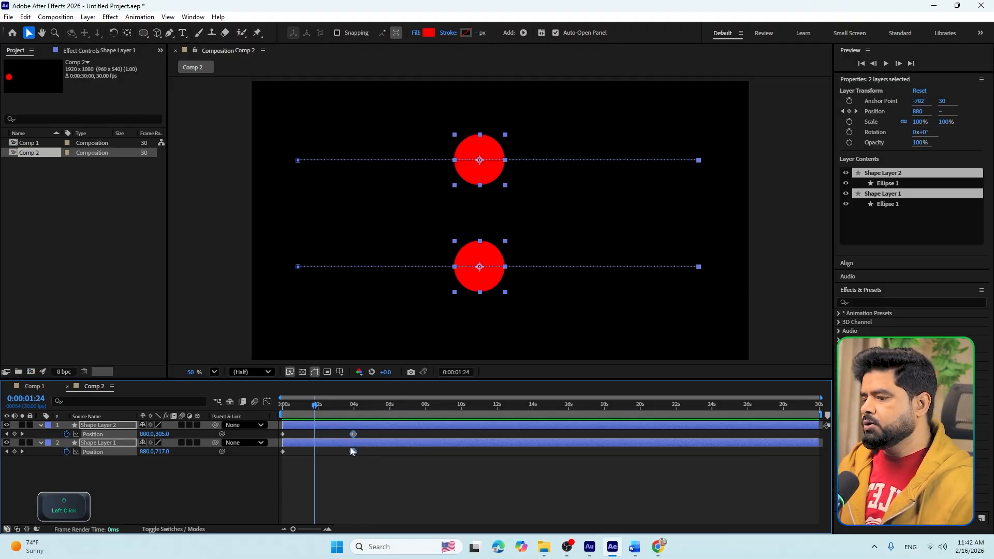
{"action": "left_click_drag", "start_coordinate": [352, 452], "coordinate": [318, 449]}
{"action": "left_click_drag", "start_coordinate": [312, 406], "coordinate": [258, 411]}
{"action": "key", "text": "space"}
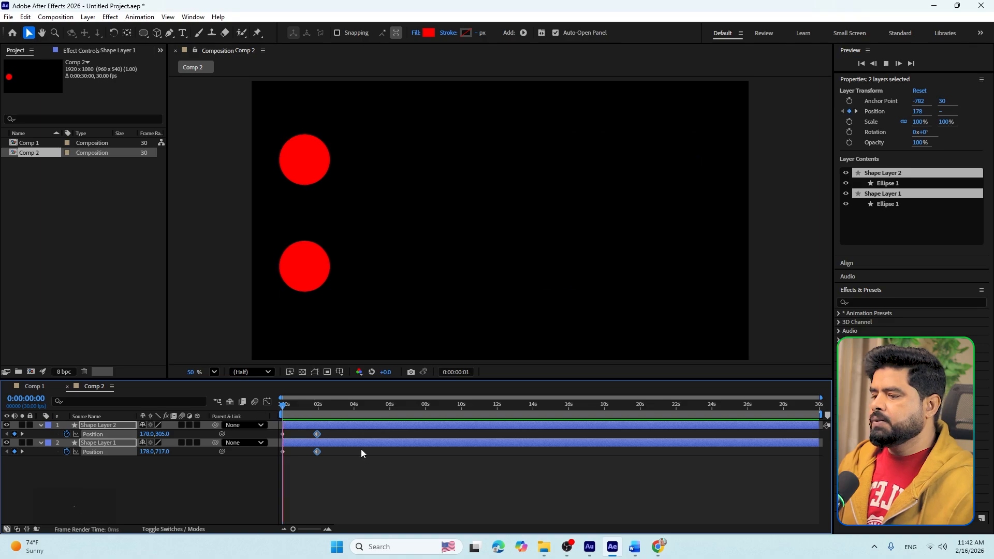
{"action": "key", "text": "space"}
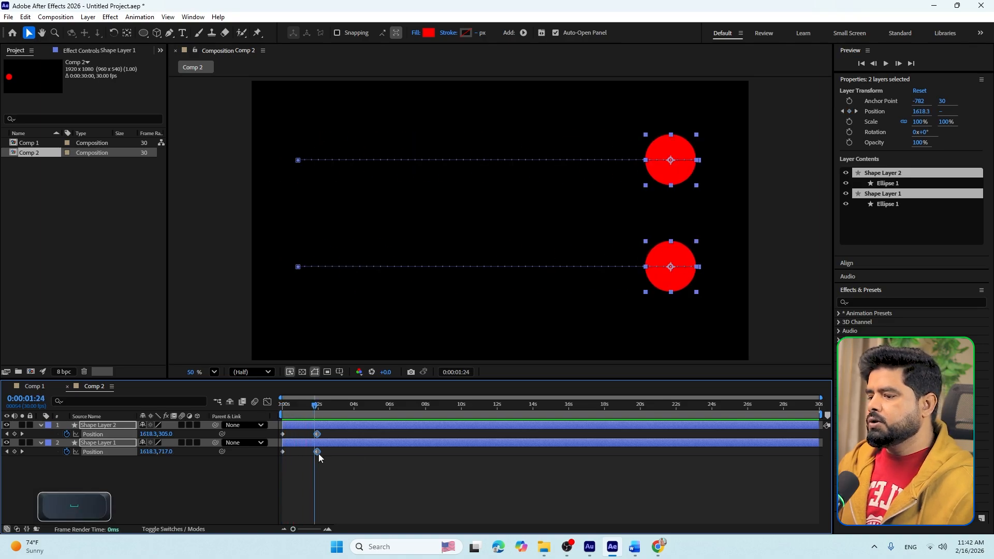
- Try shifting both end Position keyframes much further along the timeline, and undo the shift
{"action": "left_click_drag", "start_coordinate": [317, 452], "coordinate": [493, 451]}
{"action": "key", "text": "ctrl+z"}
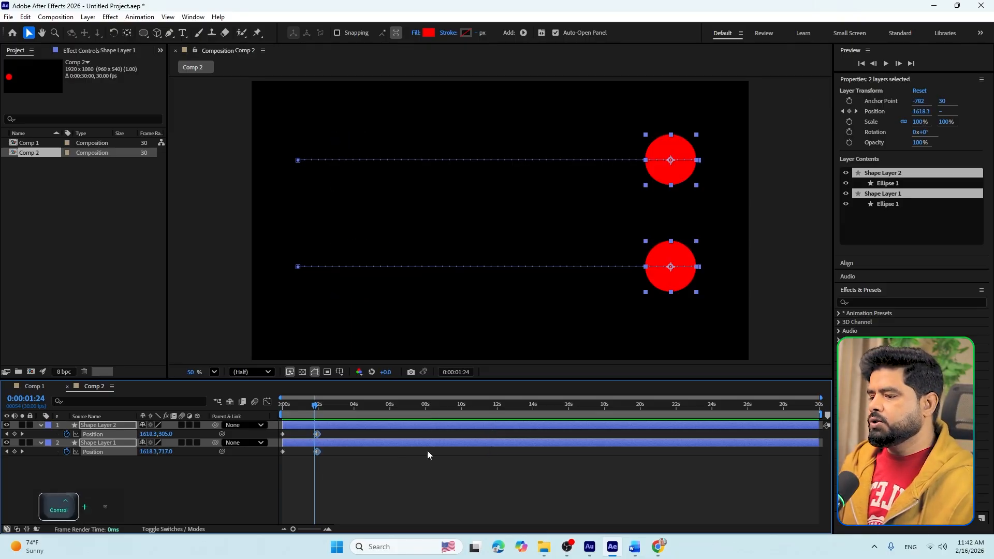
- Replay the two circles' movement from the start several times to examine its constant speed
{"action": "left_click_drag", "start_coordinate": [315, 407], "coordinate": [252, 413]}
{"action": "key", "text": "space"}
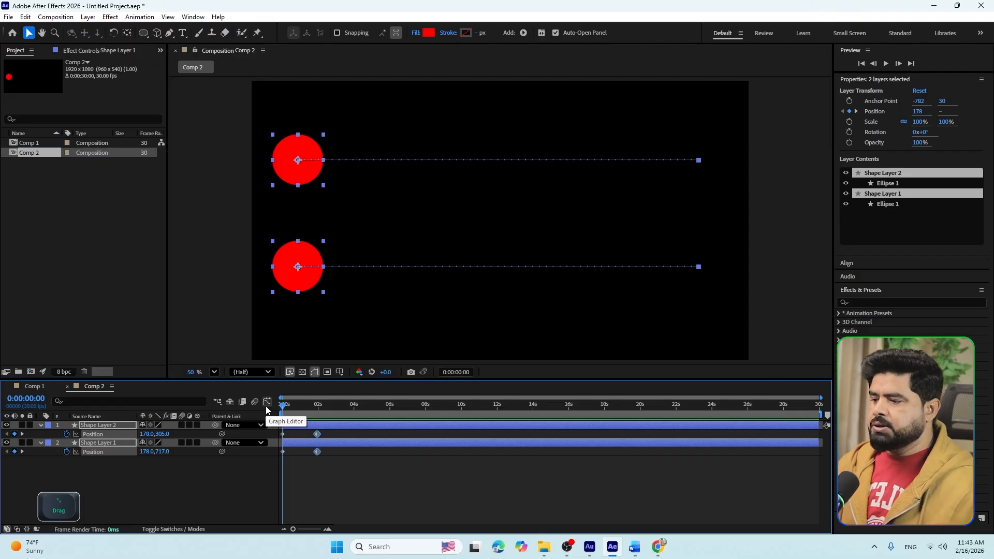
{"action": "key", "text": "space"}
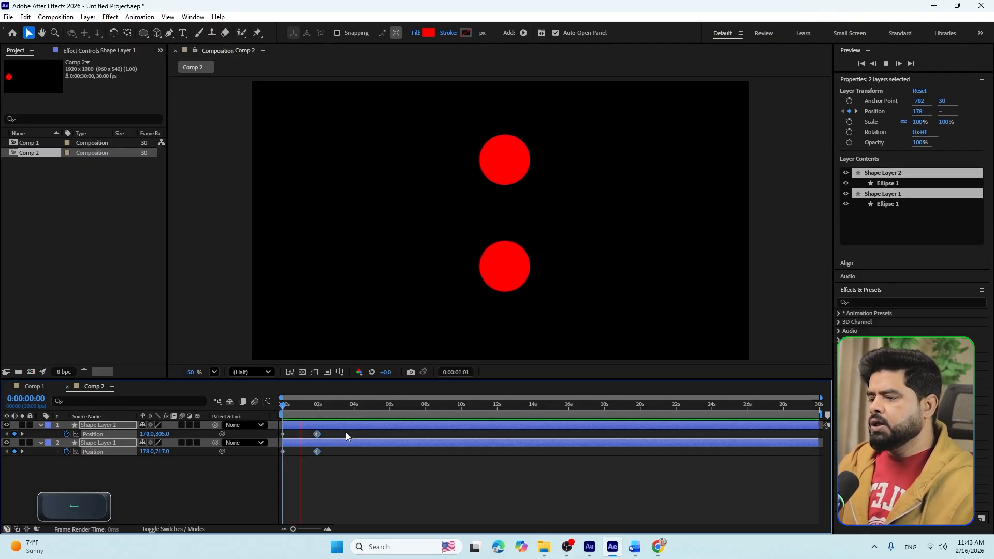
{"action": "key", "text": "space"}
{"action": "key", "text": "space"}
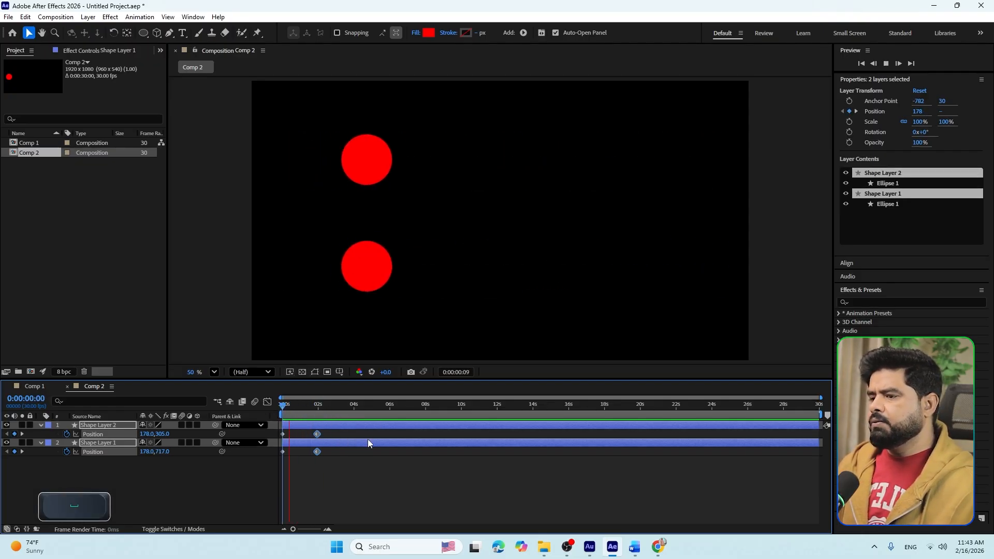
{"action": "key", "text": "space"}
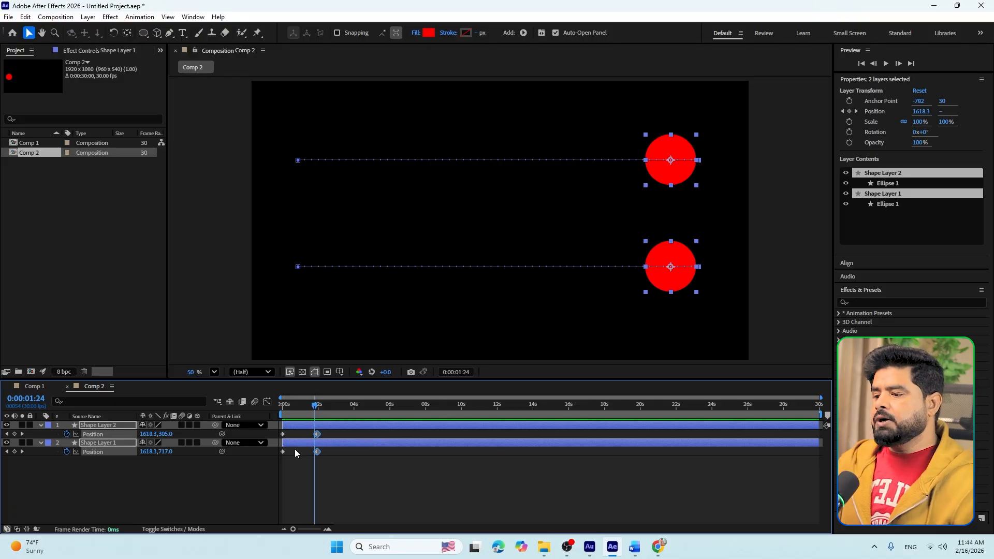
{"action": "key", "text": "Home"}
{"action": "key", "text": "space"}
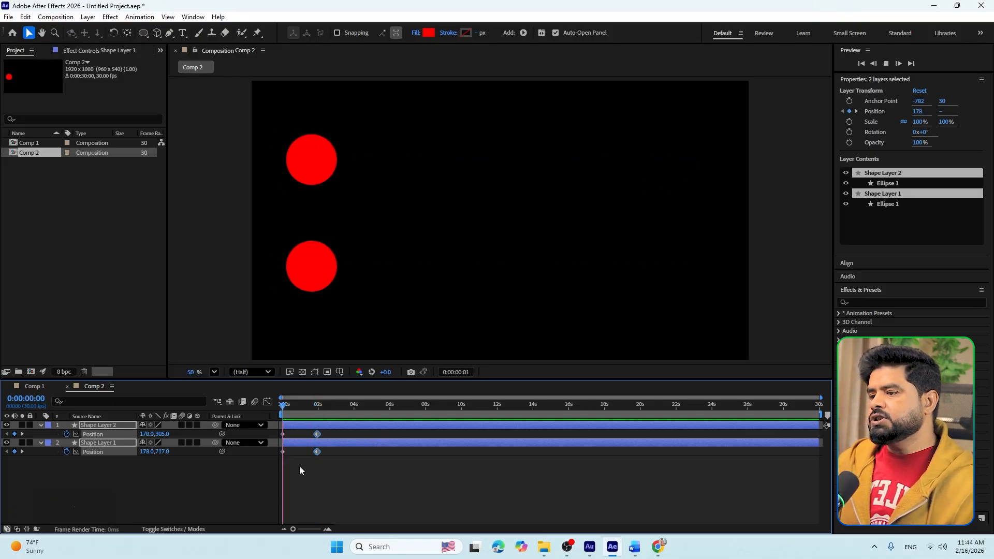
{"action": "key", "text": "space"}
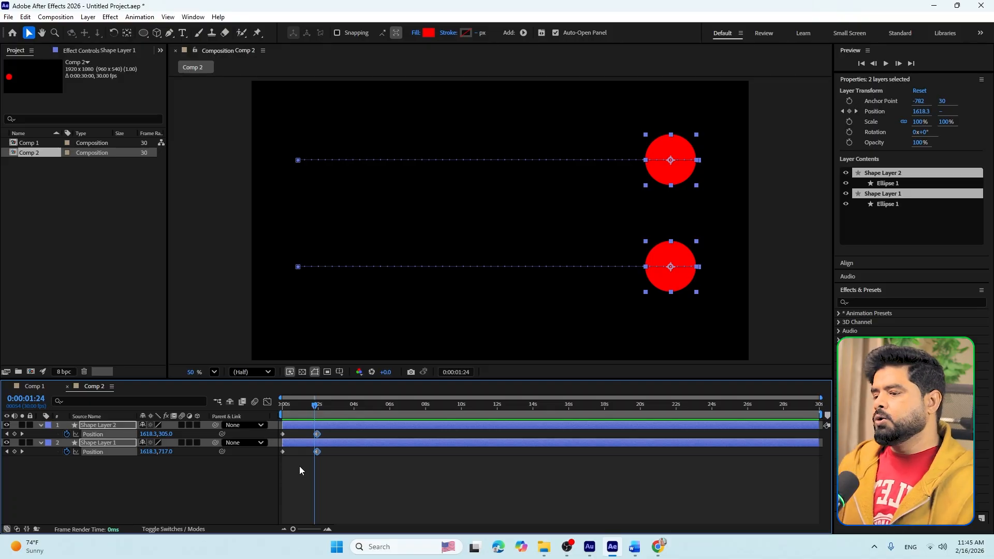
{"action": "left_click_drag", "start_coordinate": [331, 465], "coordinate": [283, 458]}
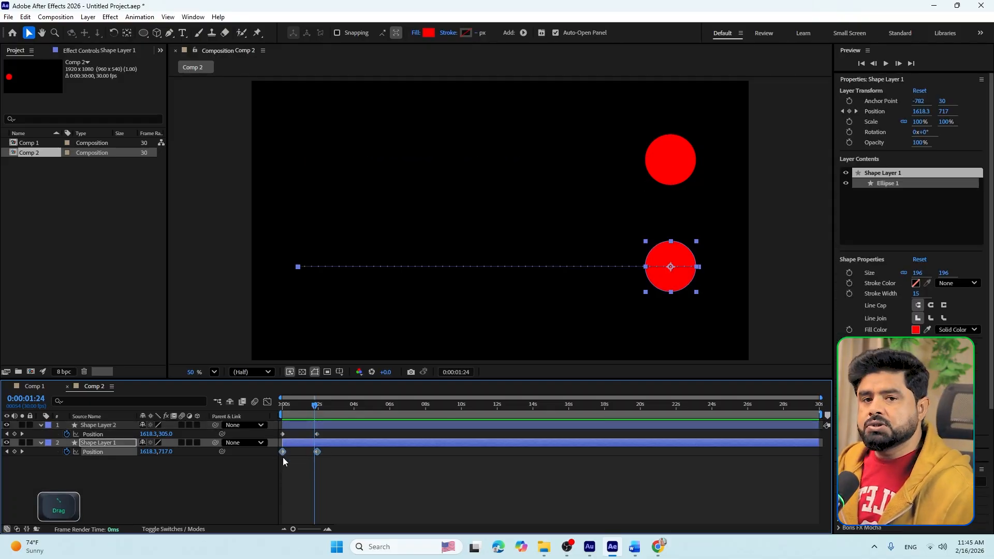
{"action": "right_click", "coordinate": [318, 453]}
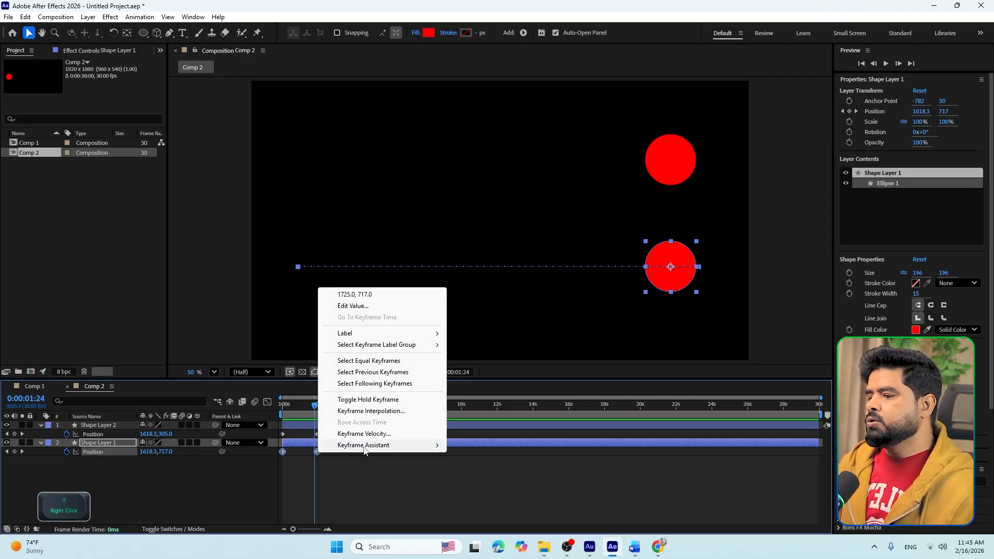
{"action": "mouse_move", "coordinate": [372, 443]}
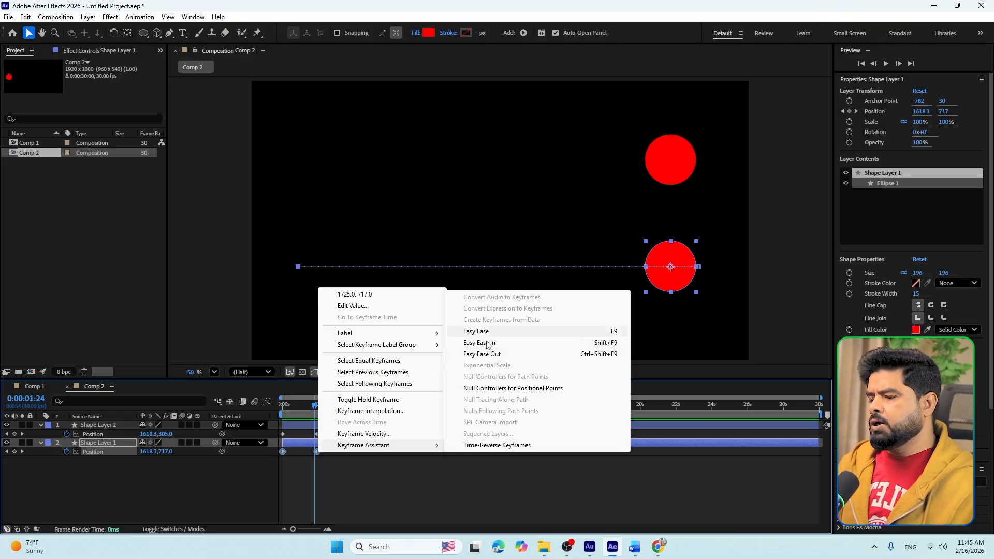
{"action": "left_click", "coordinate": [314, 466]}
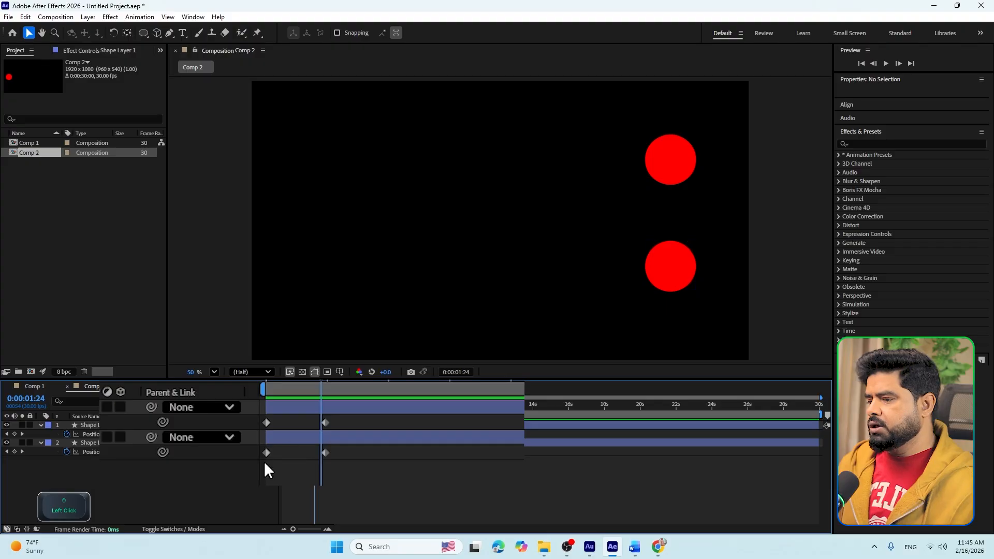
- Apply Easy Ease In to both Position keyframes of Shape Layer 1
{"action": "left_click_drag", "start_coordinate": [372, 479], "coordinate": [257, 448]}
{"action": "right_click", "coordinate": [322, 452]}
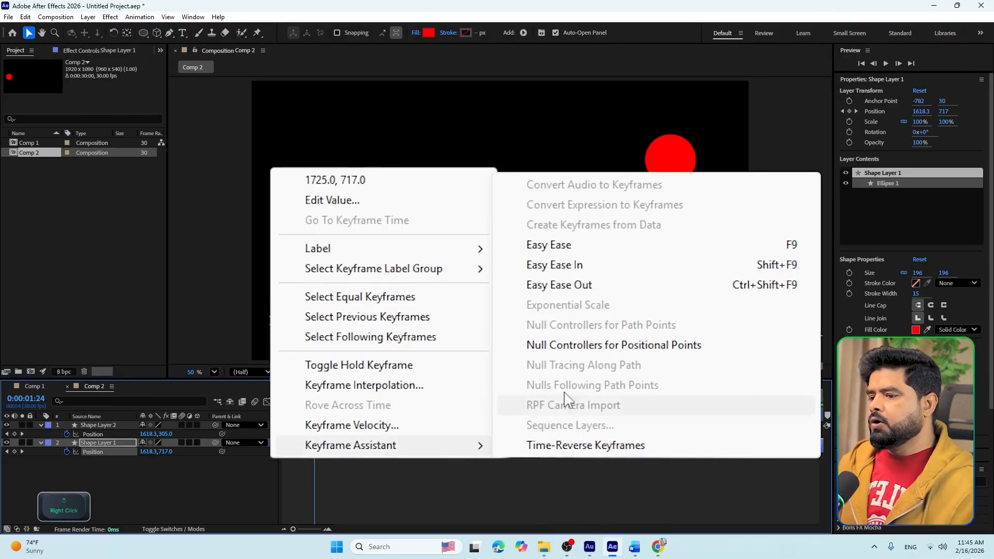
{"action": "left_click", "coordinate": [599, 273]}
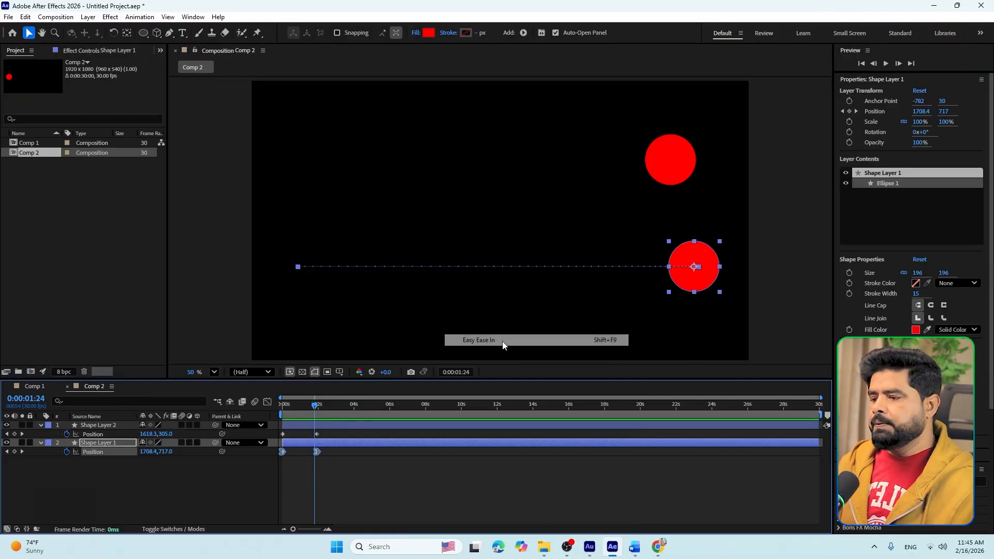
{"action": "left_click", "coordinate": [323, 460]}
- Play both circles' movement from the start twice to compare Shape Layer 1's eased motion with Shape Layer 2's linear motion
{"action": "left_click_drag", "start_coordinate": [316, 405], "coordinate": [253, 408]}
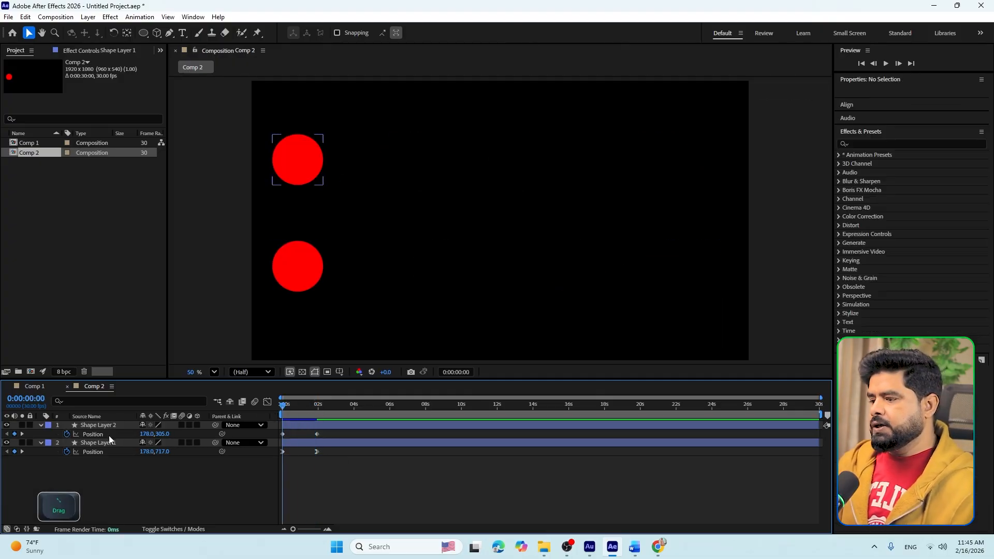
{"action": "left_click", "coordinate": [93, 435]}
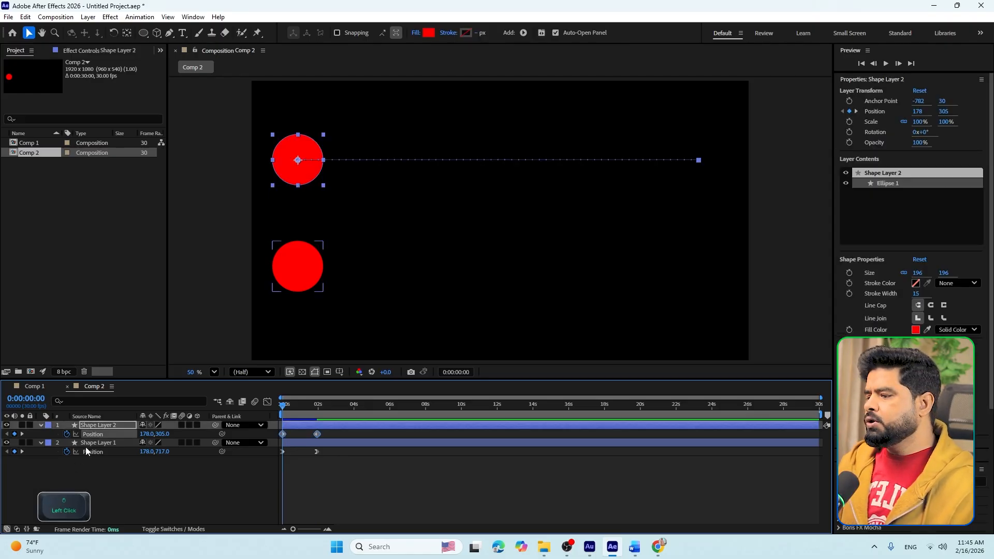
{"action": "left_click", "coordinate": [88, 444]}
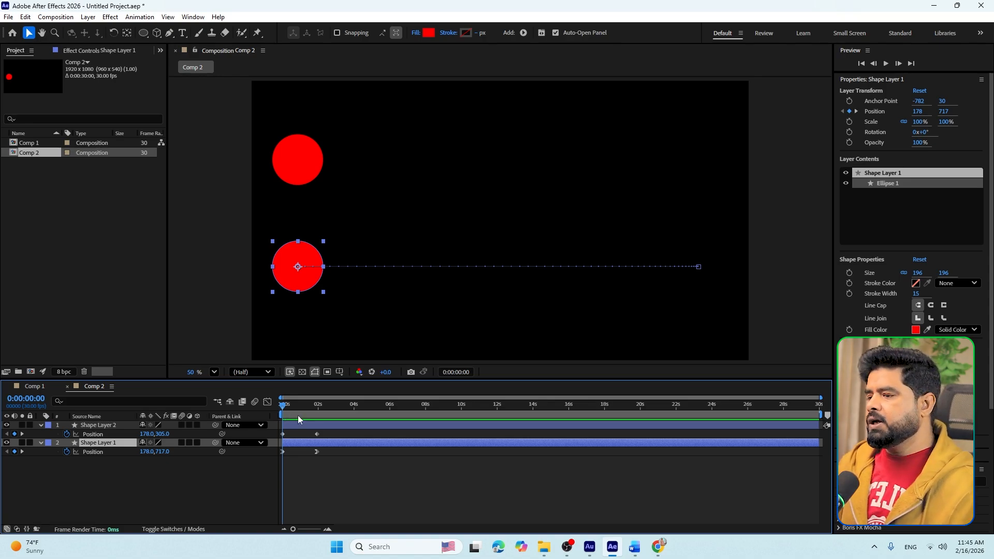
{"action": "key", "text": "space"}
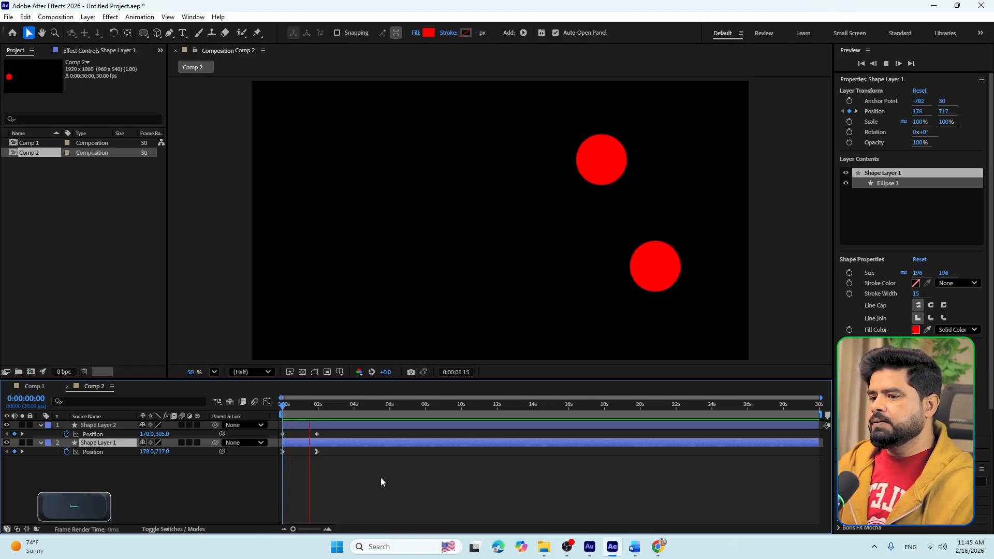
{"action": "left_click", "coordinate": [695, 274]}
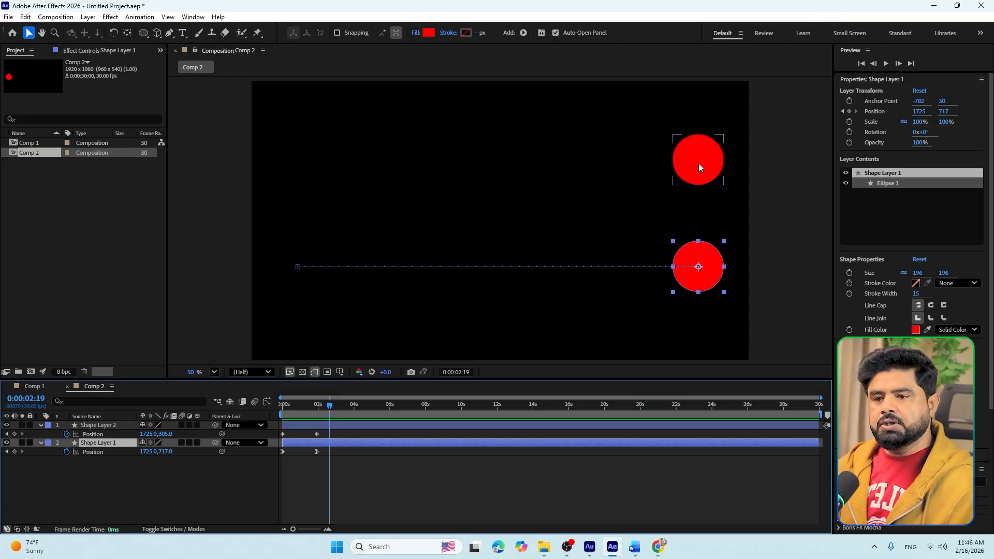
{"action": "left_click_drag", "start_coordinate": [330, 406], "coordinate": [272, 415]}
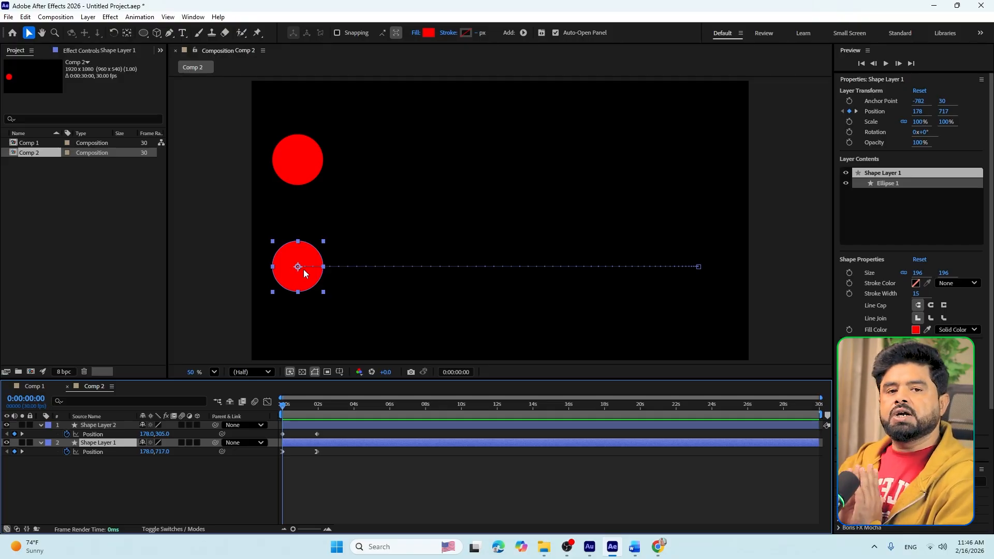
{"action": "key", "text": "space"}
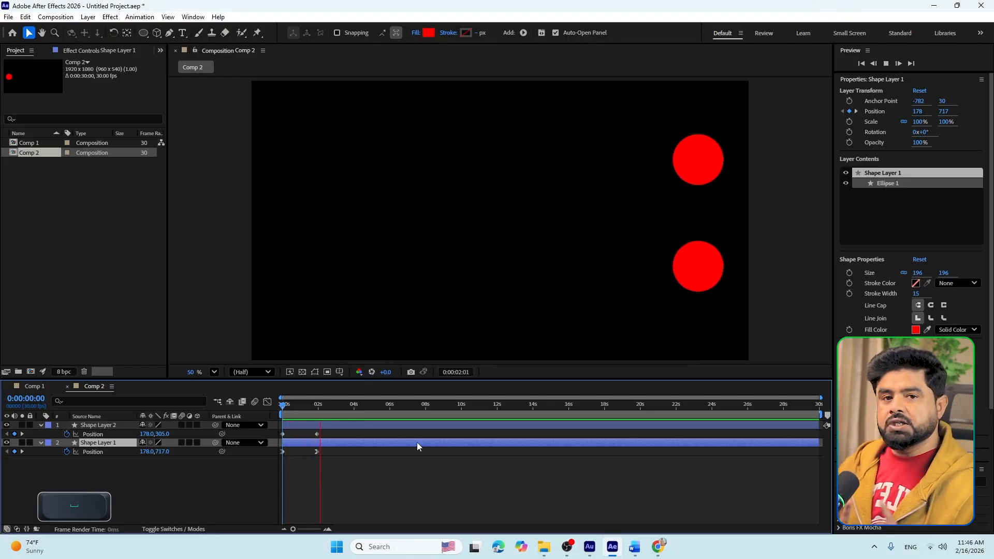
{"action": "key", "text": "space"}
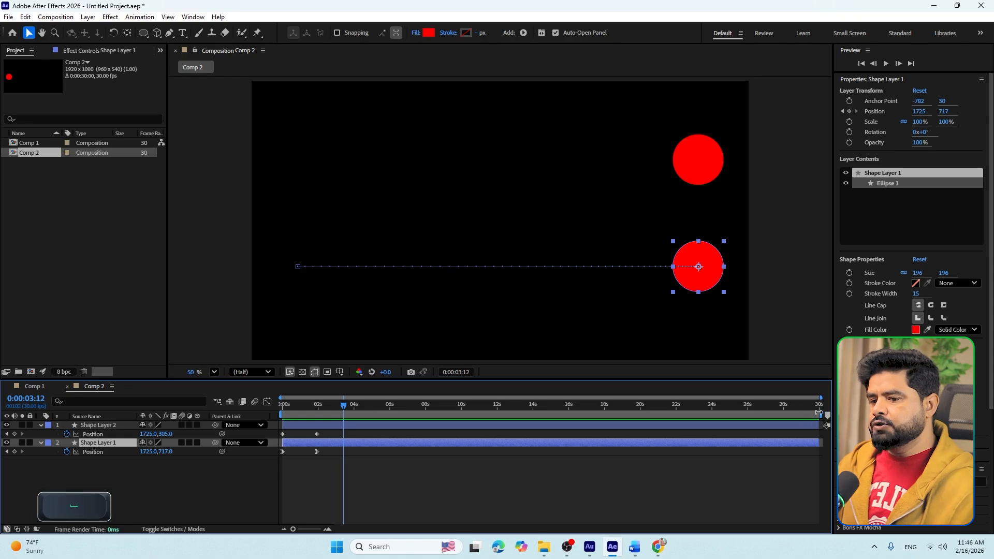
- Shorten the work area to end just past the 2-second keyframes and replay both circles' movement from the start
{"action": "left_click_drag", "start_coordinate": [426, 414], "coordinate": [329, 413]}
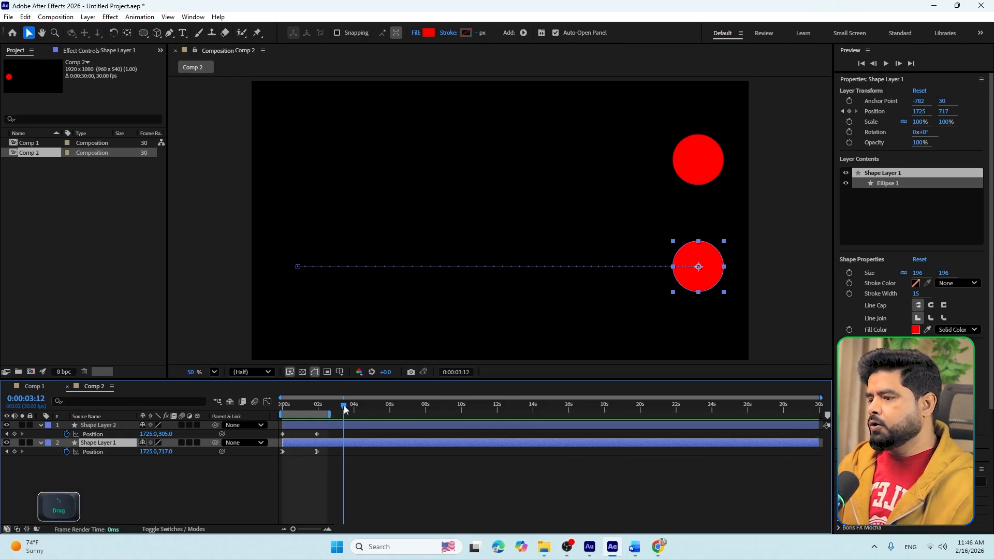
{"action": "key", "text": "Home"}
{"action": "key", "text": "space"}
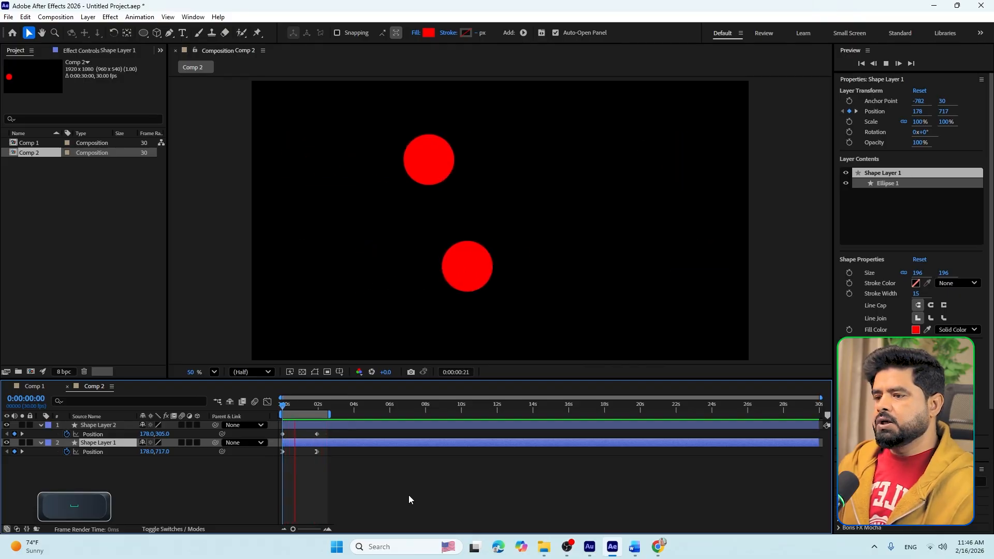
{"action": "left_click", "coordinate": [328, 453]}
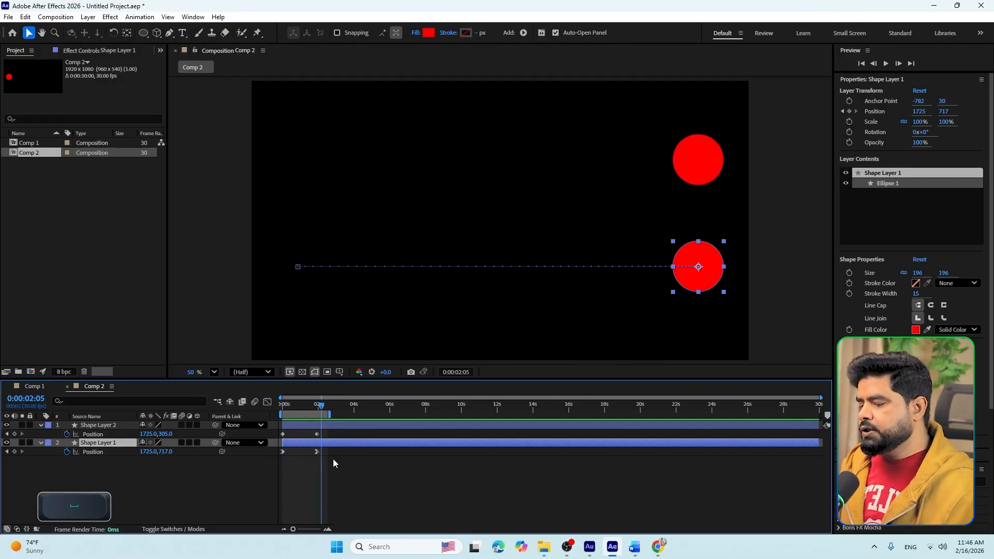
- Undo the work area change and the Easy Ease In on Shape Layer 1's Position keyframes
{"action": "left_click_drag", "start_coordinate": [331, 463], "coordinate": [279, 452]}
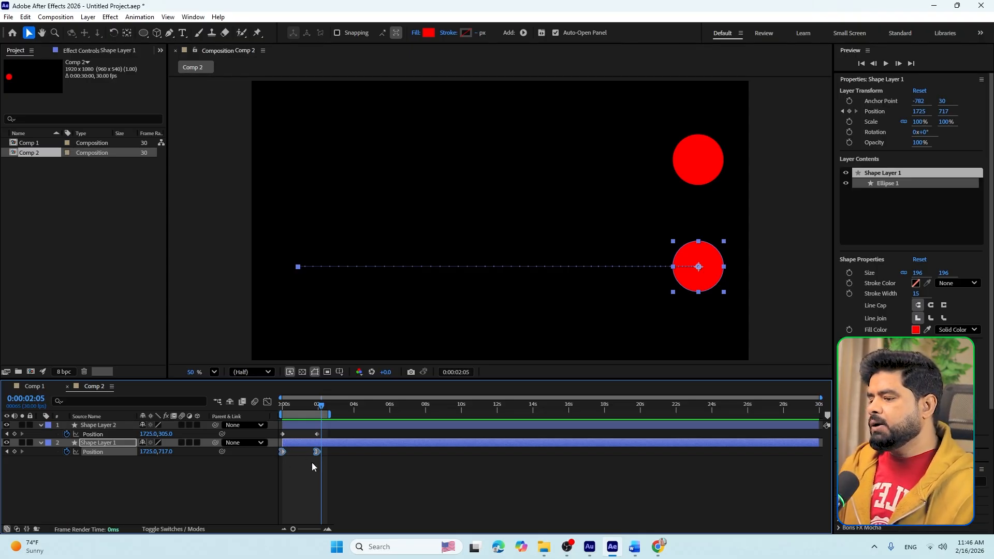
{"action": "key", "text": "ctrl+z"}
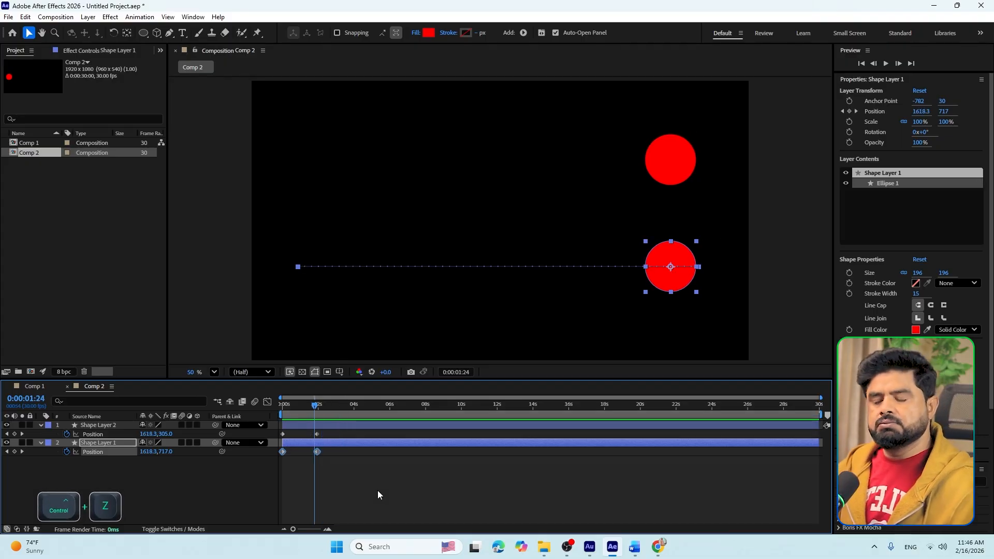
{"action": "right_click", "coordinate": [318, 452]}
{"action": "mouse_move", "coordinate": [373, 451]}
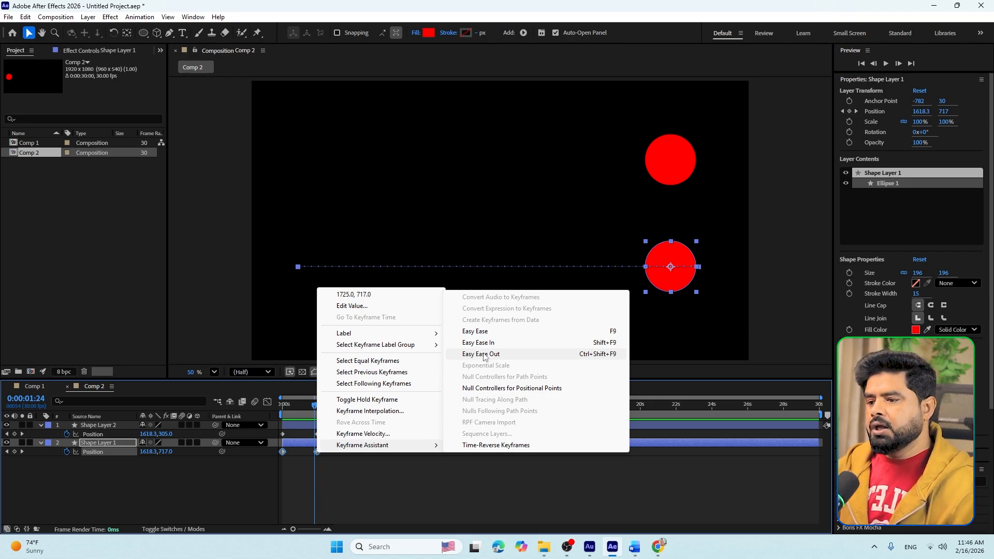
{"action": "left_click", "coordinate": [472, 468]}
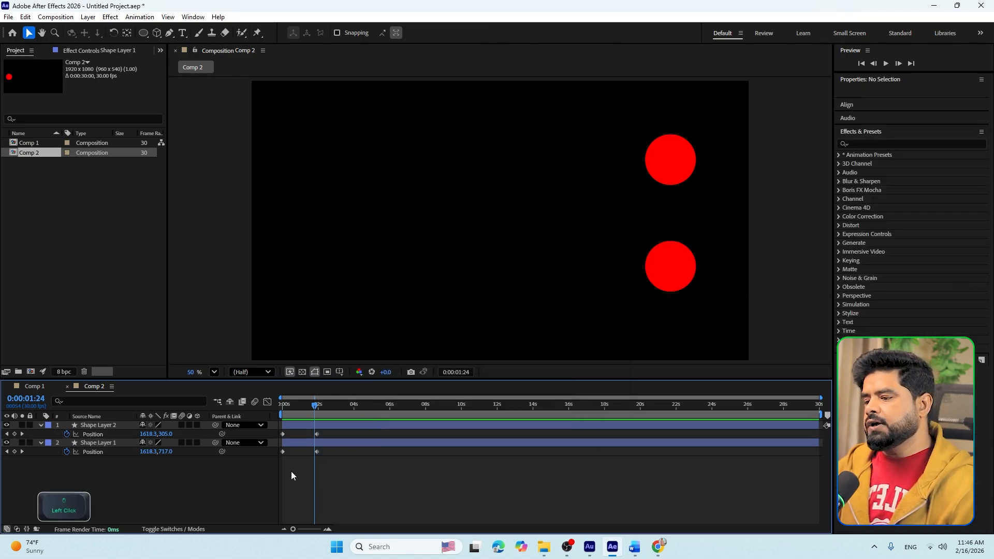
- Apply Easy Ease Out to the starting Position keyframe of Shape Layer 1
{"action": "left_click", "coordinate": [283, 451]}
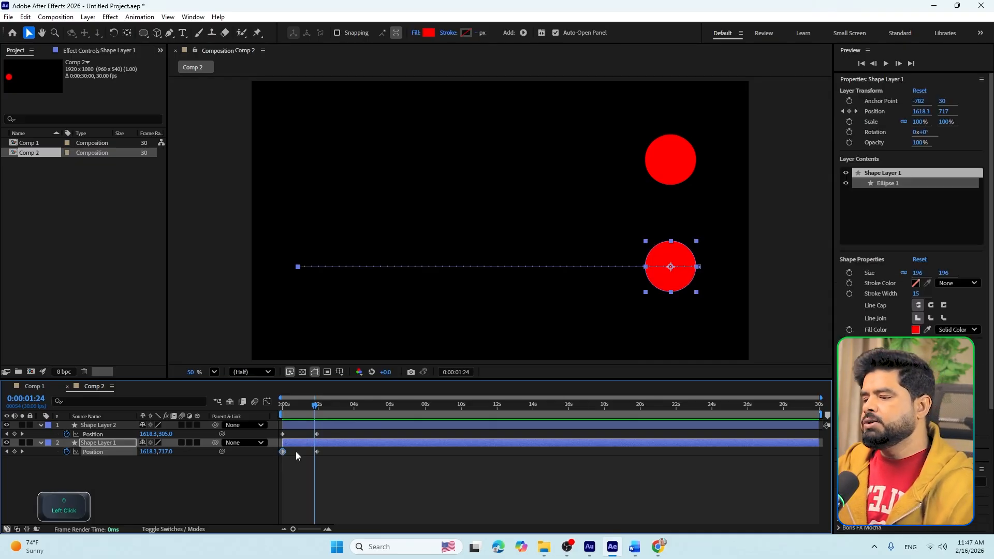
{"action": "right_click", "coordinate": [284, 452]}
{"action": "mouse_move", "coordinate": [331, 446]}
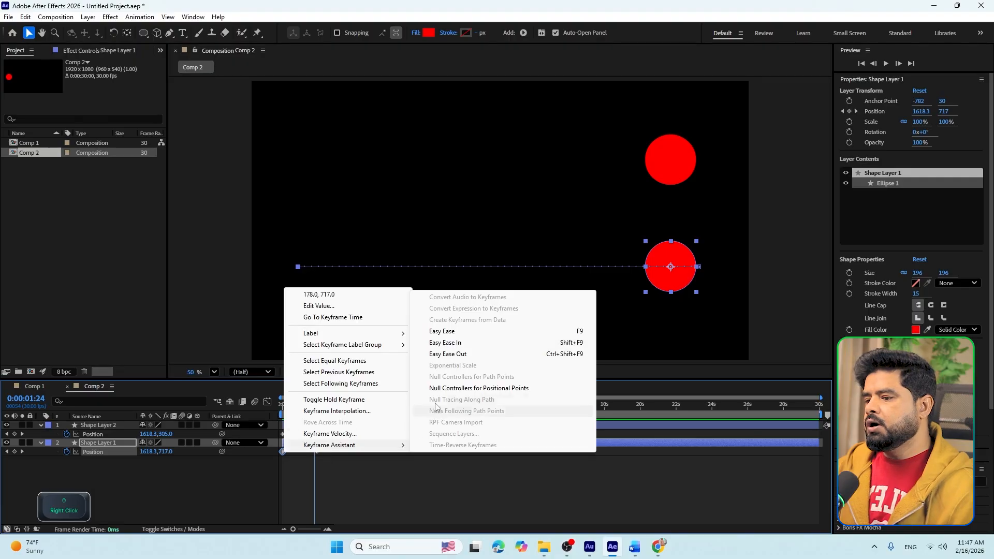
{"action": "left_click", "coordinate": [451, 354]}
- Apply Easy Ease In to the ending Position keyframe of Shape Layer 1
{"action": "left_click_drag", "start_coordinate": [330, 461], "coordinate": [304, 450]}
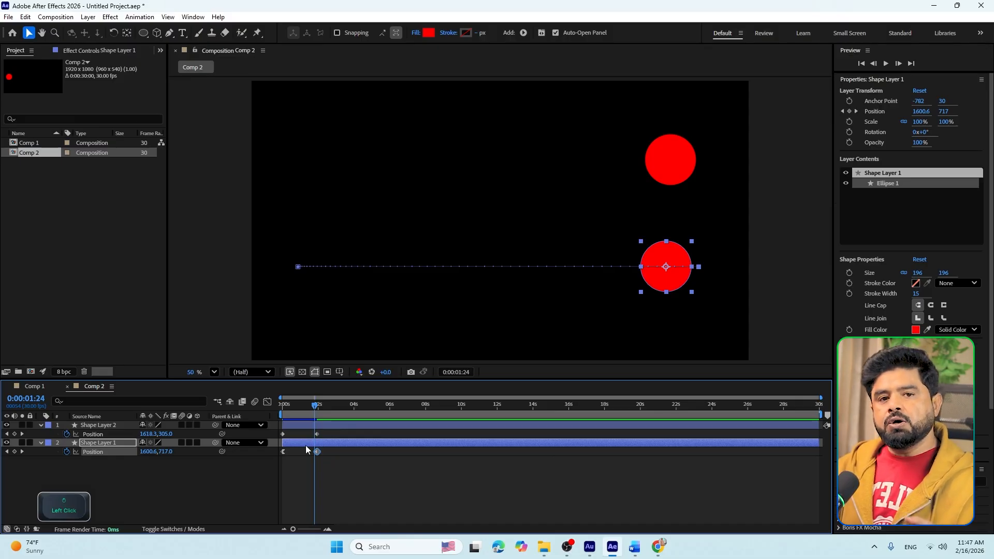
{"action": "right_click", "coordinate": [316, 451]}
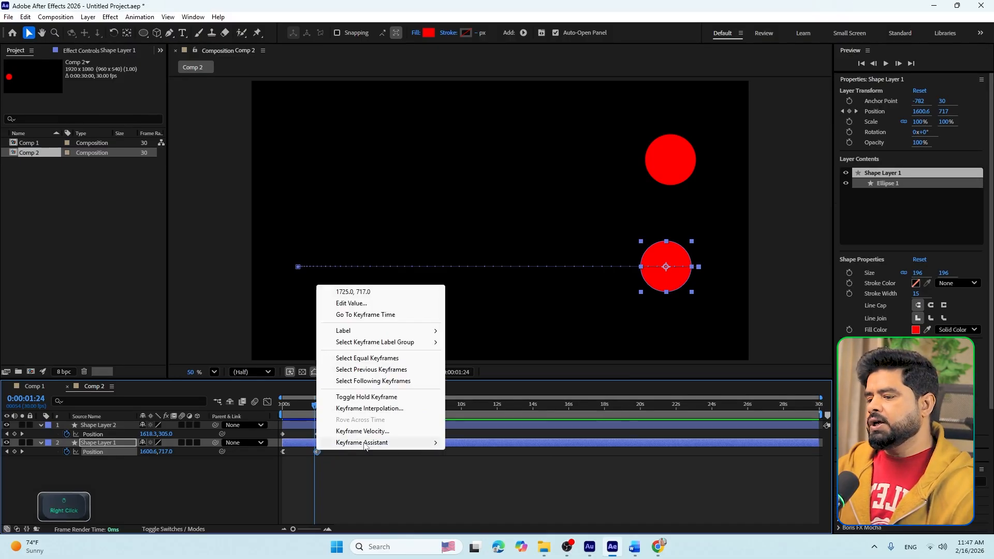
{"action": "mouse_move", "coordinate": [394, 443]}
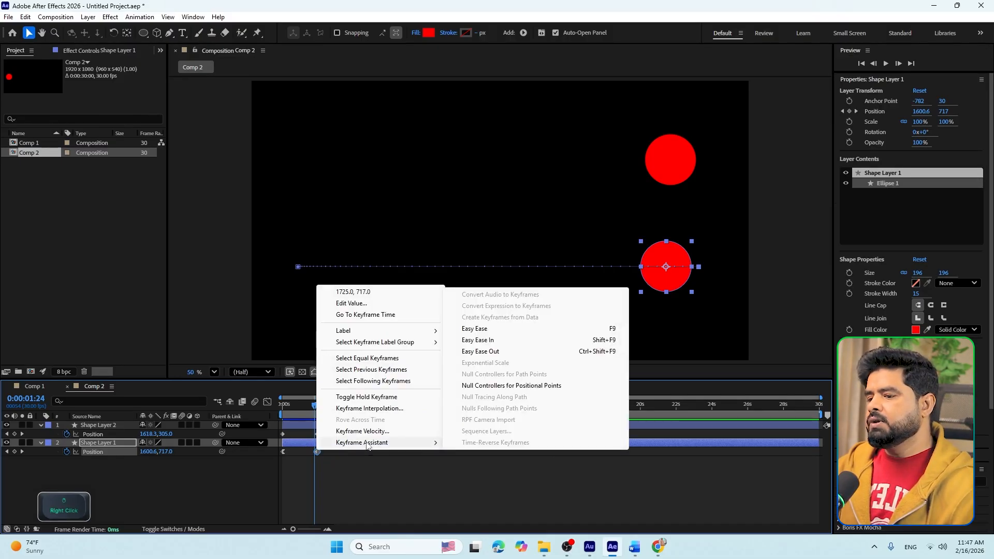
{"action": "left_click", "coordinate": [500, 341]}
- Play both circles' movement from the start to examine the lower circle's eased start and end
{"action": "left_click_drag", "start_coordinate": [318, 404], "coordinate": [277, 408]}
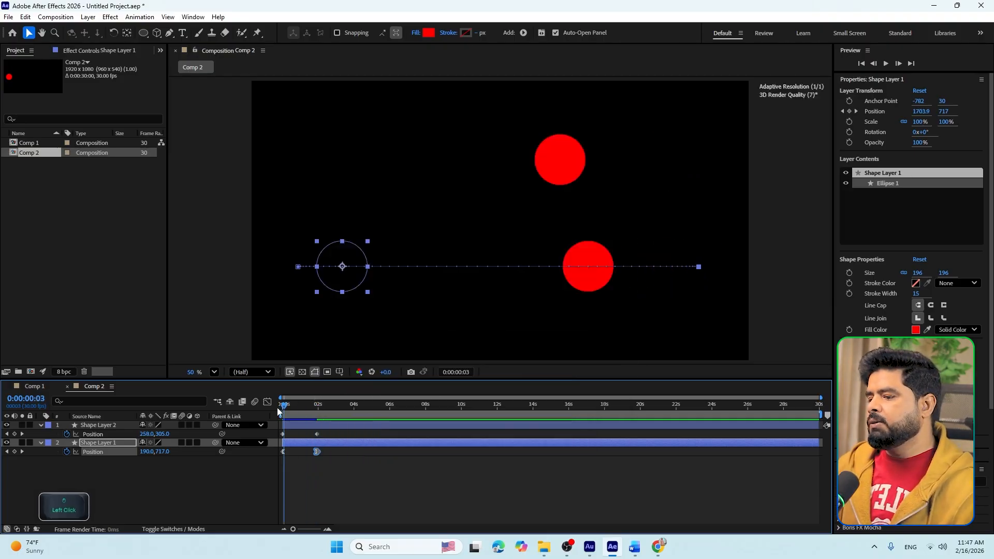
{"action": "key", "text": "space"}
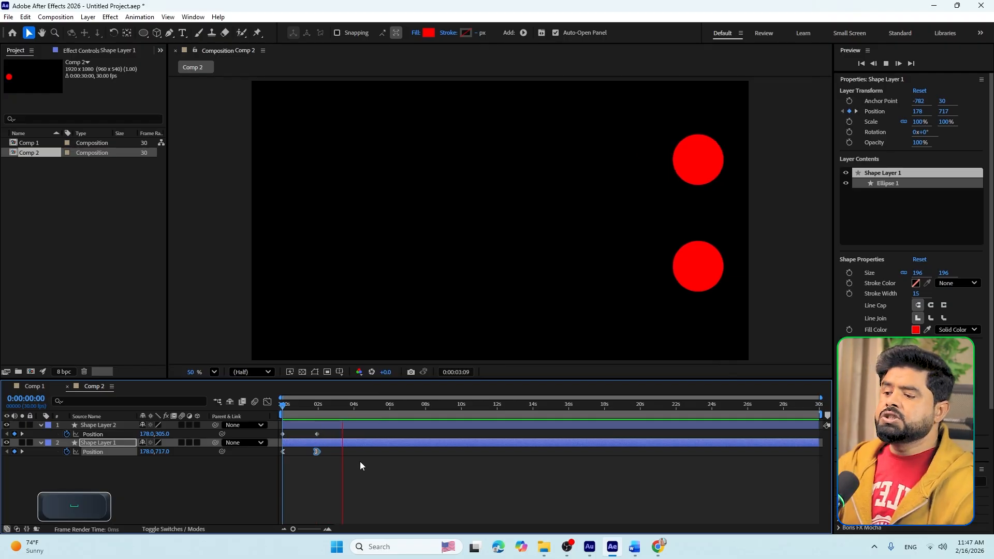
{"action": "key", "text": "space"}
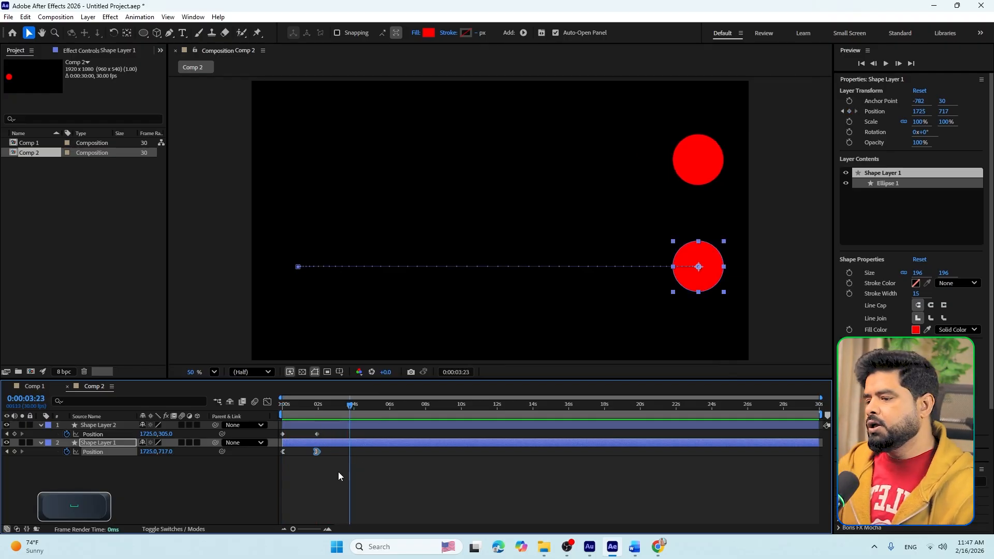
- Undo the separate easings on Shape Layer 1 and apply Easy Ease to both of its Position keyframes
{"action": "left_click_drag", "start_coordinate": [317, 460], "coordinate": [276, 445]}
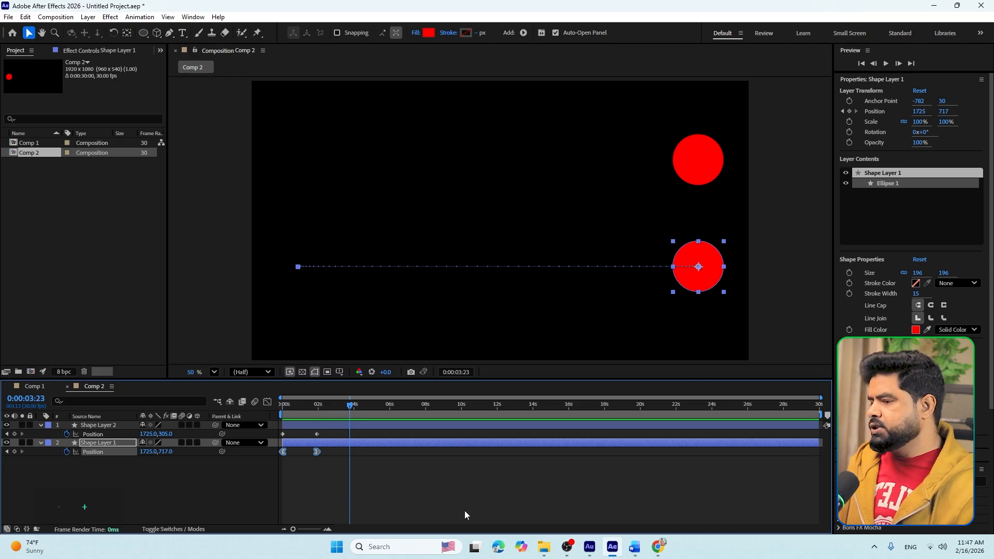
{"action": "key", "text": "ctrl+z"}
{"action": "left_click_drag", "start_coordinate": [377, 489], "coordinate": [270, 448]}
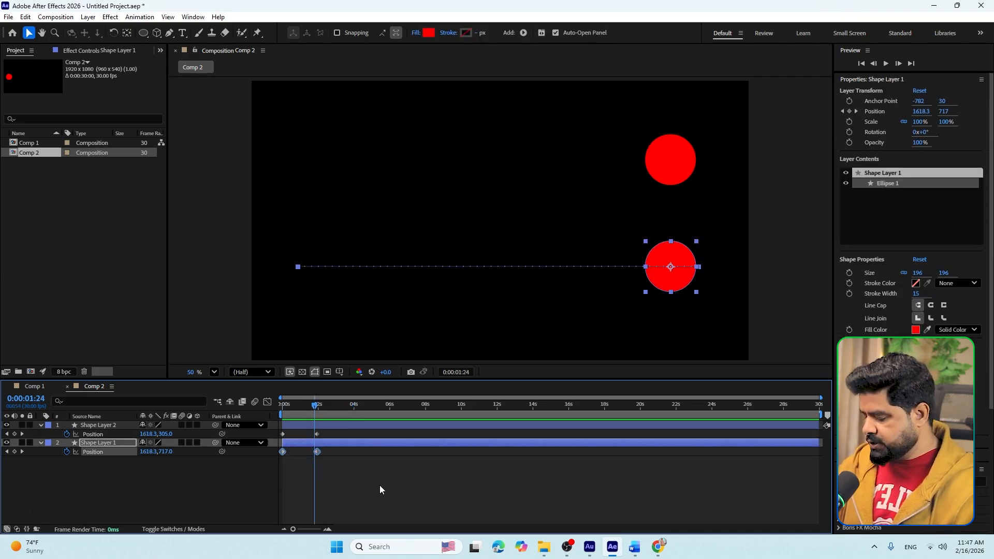
{"action": "key", "text": "F9"}
- Preview both circles from the start, and open the Graph Editor for Shape Layer 1's Position with the playhead at the first frame
{"action": "left_click_drag", "start_coordinate": [315, 405], "coordinate": [255, 404]}
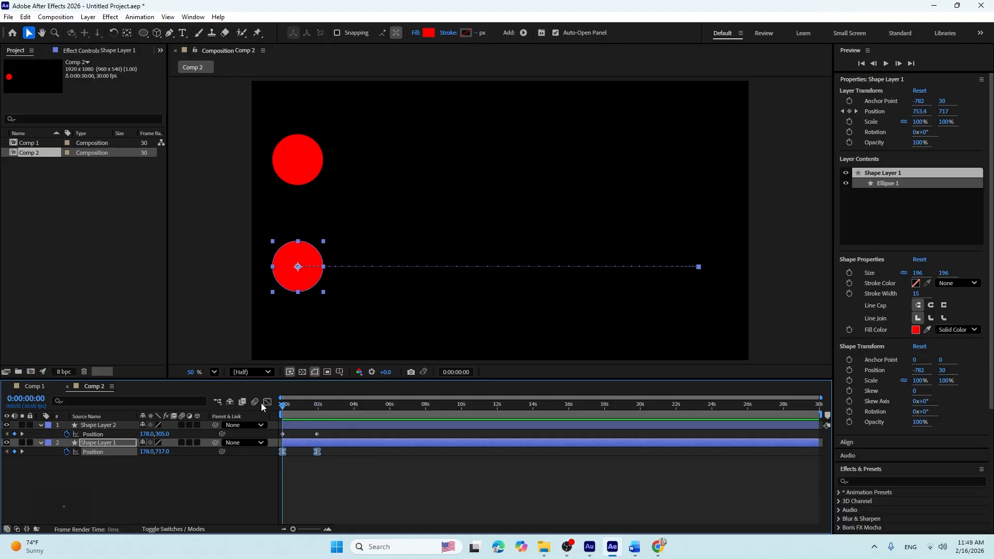
{"action": "key", "text": "space"}
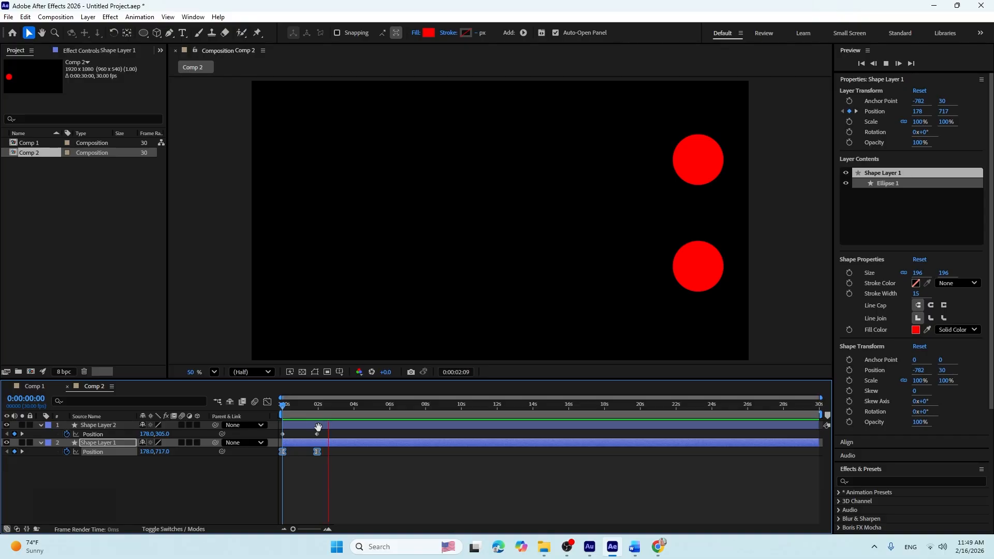
{"action": "left_click_drag", "start_coordinate": [318, 404], "coordinate": [244, 401]}
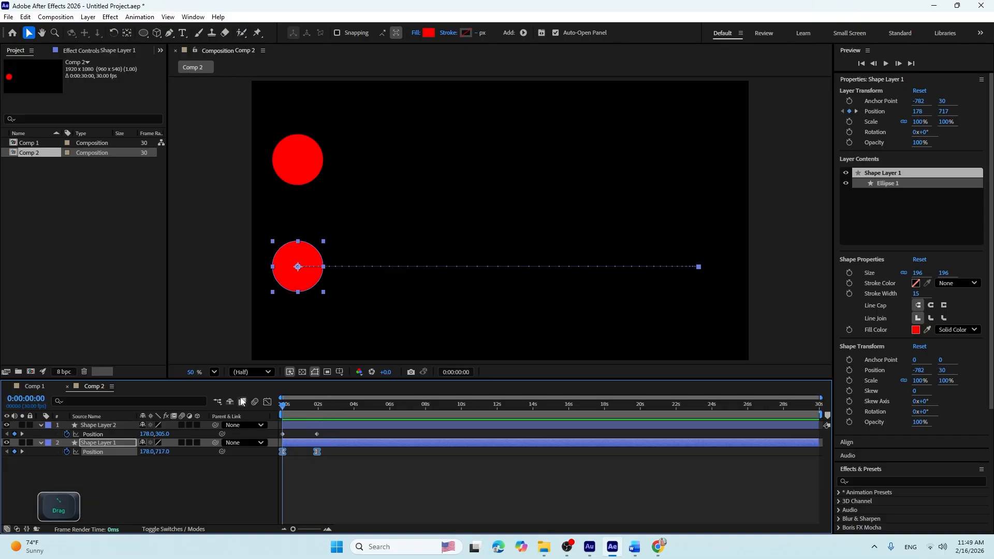
{"action": "left_click", "coordinate": [267, 403]}
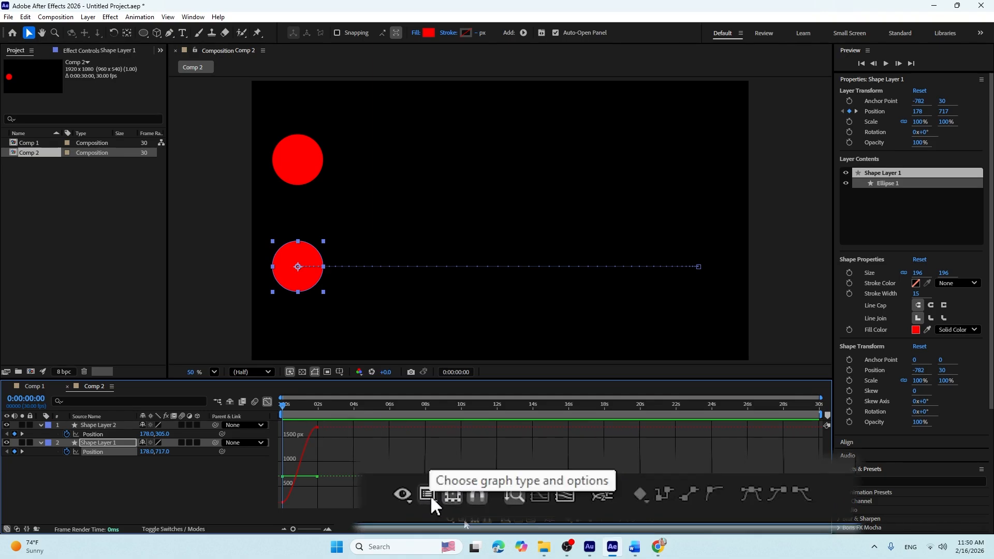
- Switch the Graph Editor to the speed graph and preview Shape Layer 1's Position with its speed peak pulled toward the start
{"action": "left_click", "coordinate": [463, 520]}
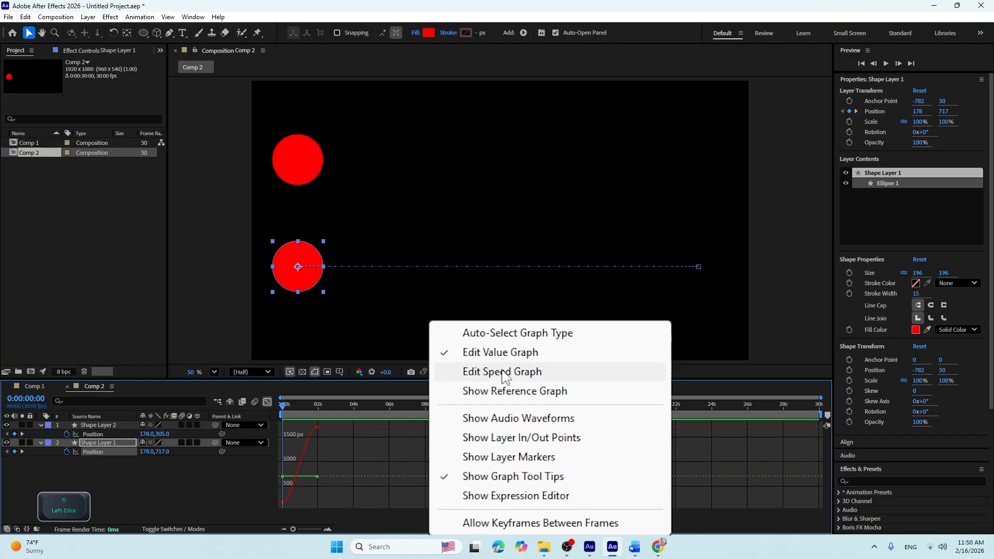
{"action": "left_click", "coordinate": [502, 372]}
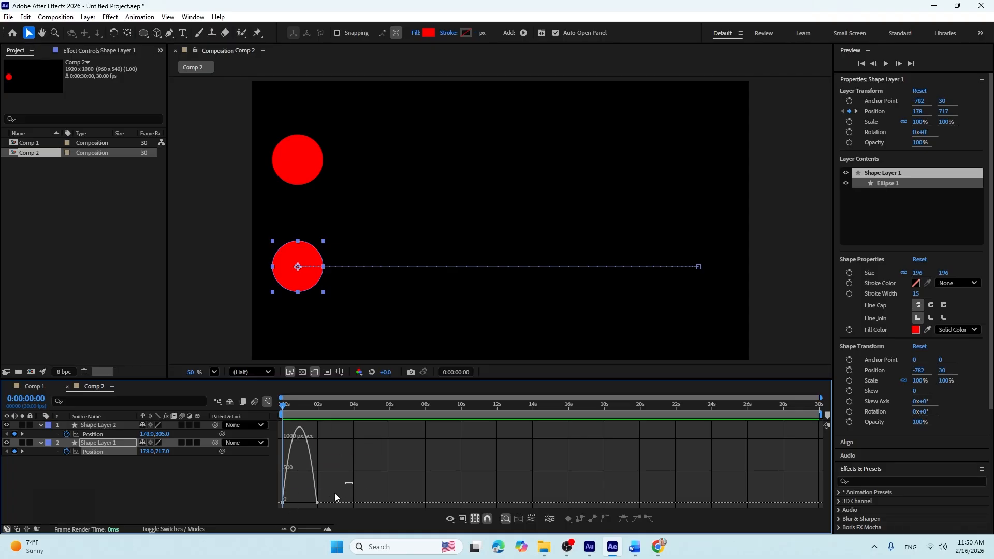
{"action": "left_click_drag", "start_coordinate": [334, 493], "coordinate": [308, 510]}
{"action": "mouse_move", "coordinate": [312, 505]}
{"action": "left_mouse_down"}
{"action": "mouse_move", "coordinate": [288, 507]}
{"action": "mouse_move", "coordinate": [300, 502]}
{"action": "left_mouse_up"}
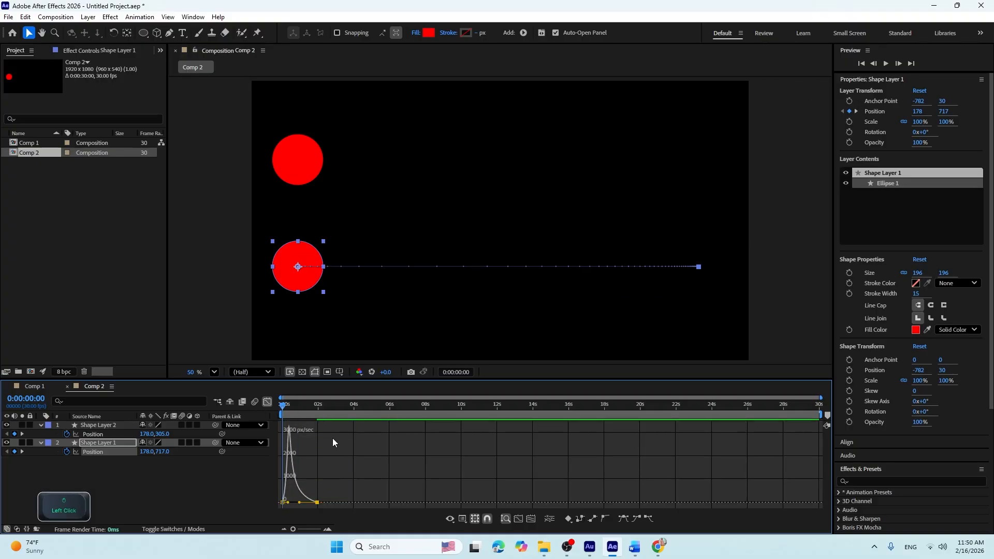
{"action": "key", "text": "space"}
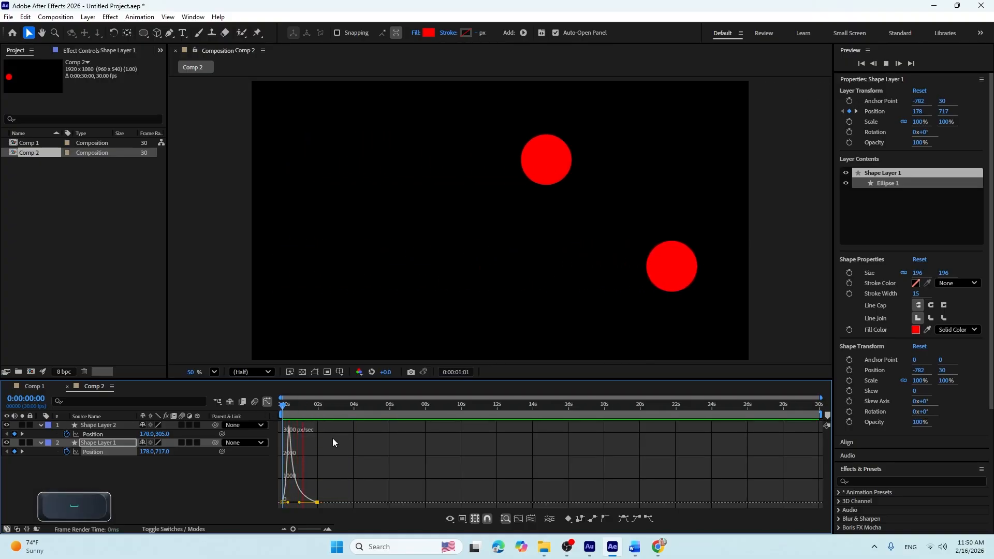
{"action": "key", "text": "space"}
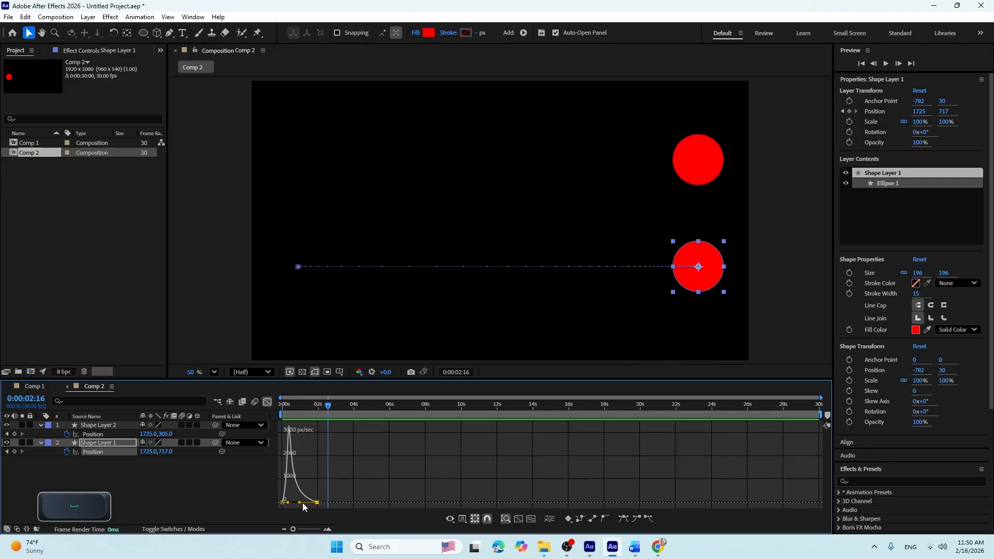
- Reshape Shape Layer 1's speed curve so it peaks near the ending keyframe, and preview both circles from the first frame
{"action": "mouse_move", "coordinate": [301, 502]}
{"action": "left_mouse_down"}
{"action": "mouse_move", "coordinate": [313, 504]}
{"action": "mouse_move", "coordinate": [304, 503]}
{"action": "left_mouse_up"}
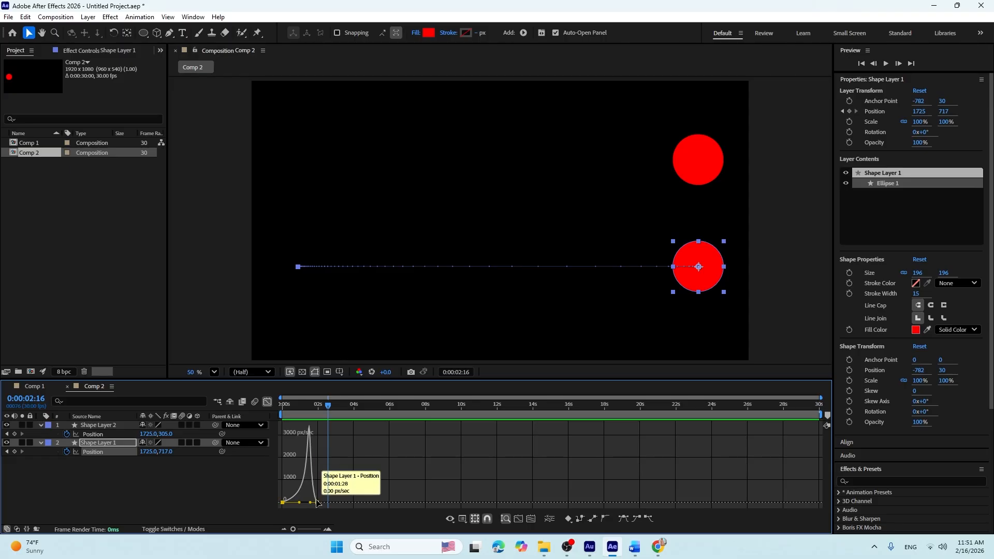
{"action": "left_click_drag", "start_coordinate": [330, 407], "coordinate": [277, 418]}
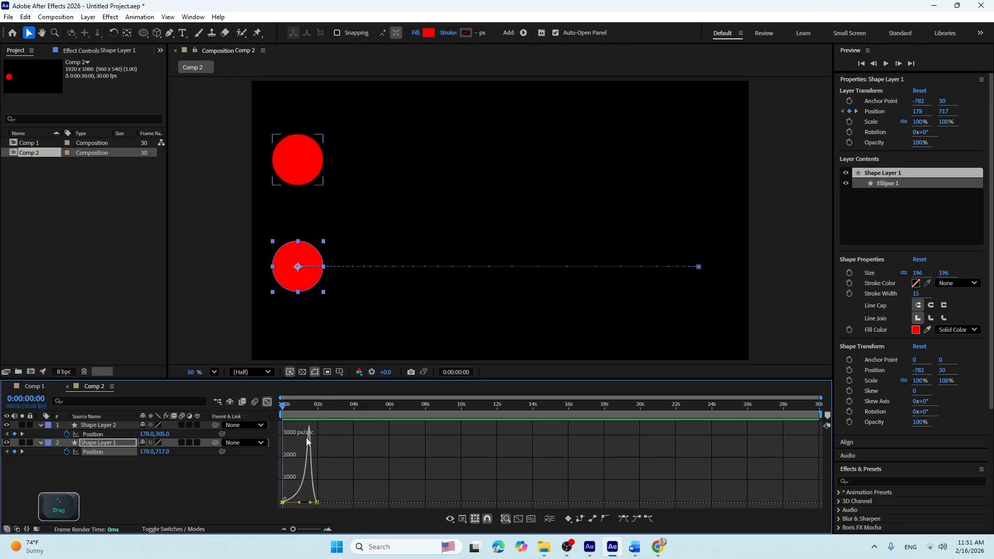
{"action": "key", "text": "space"}
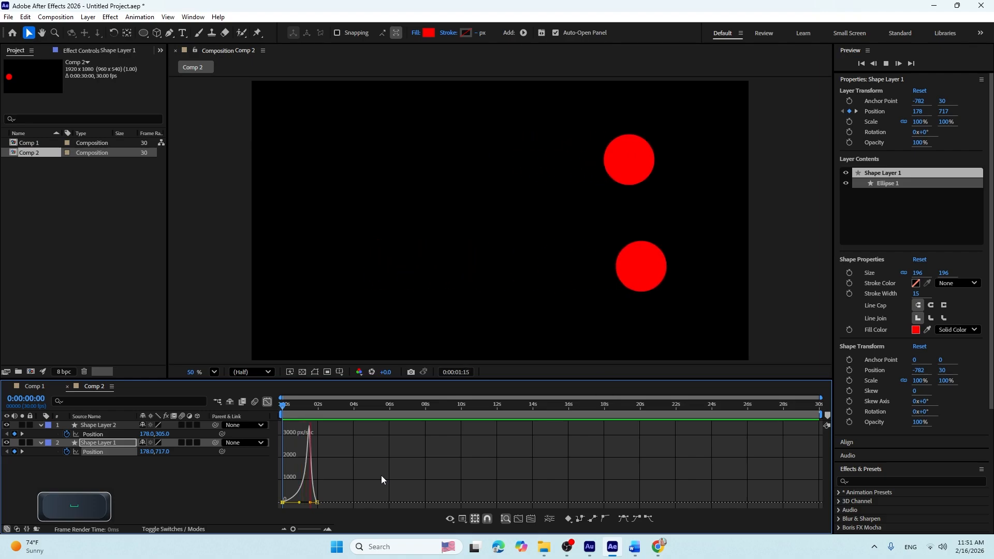
{"action": "key", "text": "space"}
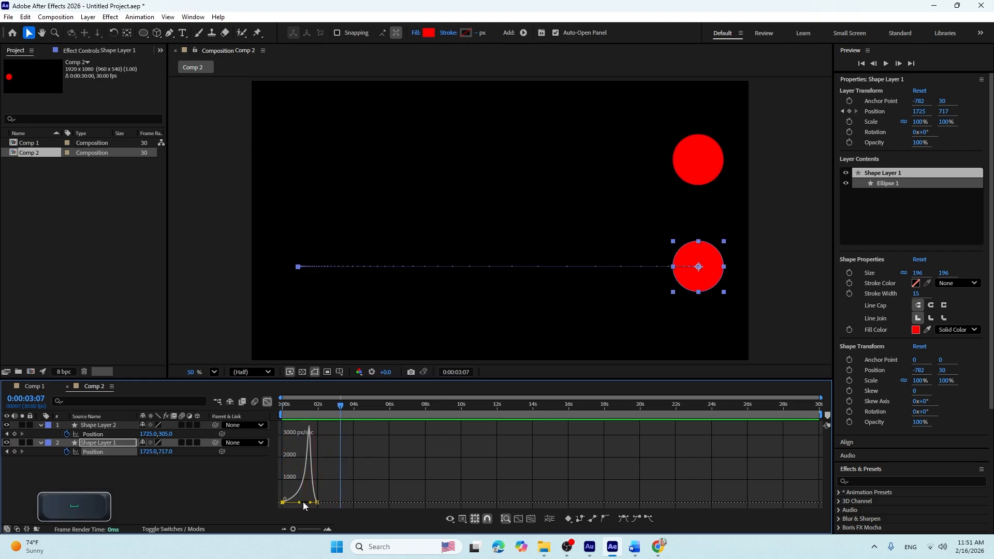
- Adjust the keyframe handles to form a sharp speed peak midway through Shape Layer 1's movement, and preview it from the start
{"action": "left_click_drag", "start_coordinate": [299, 502], "coordinate": [298, 502]}
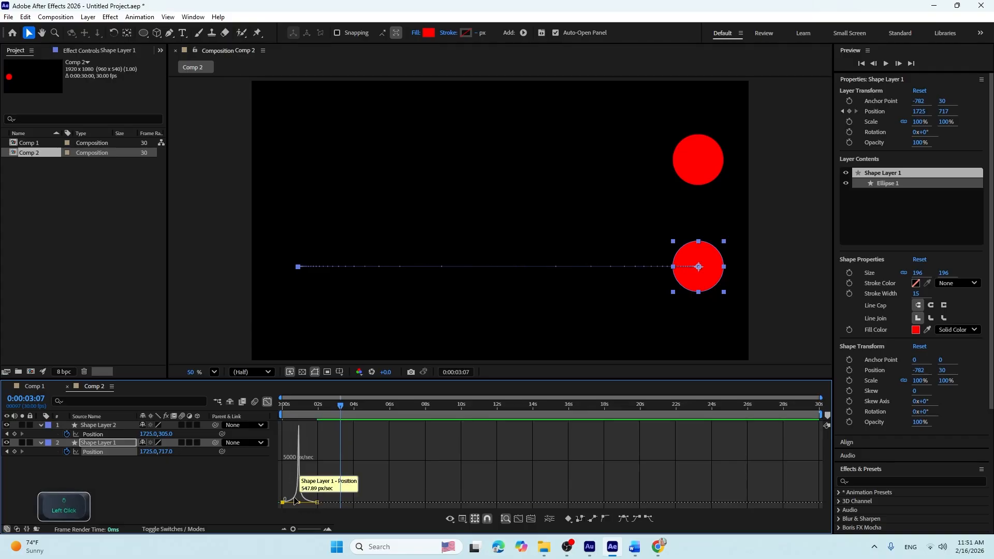
{"action": "mouse_move", "coordinate": [299, 434]}
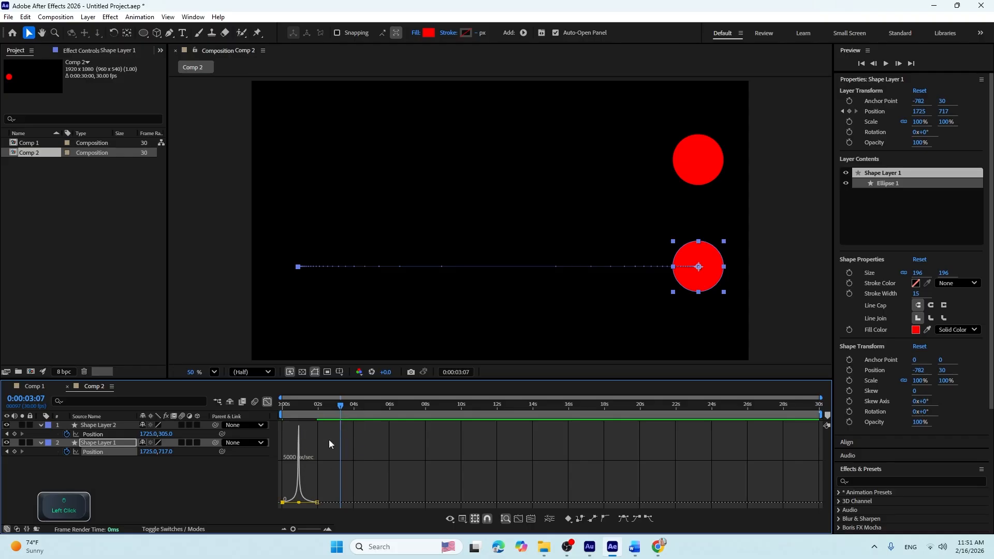
{"action": "left_click_drag", "start_coordinate": [342, 408], "coordinate": [283, 407]}
{"action": "key", "text": "space"}
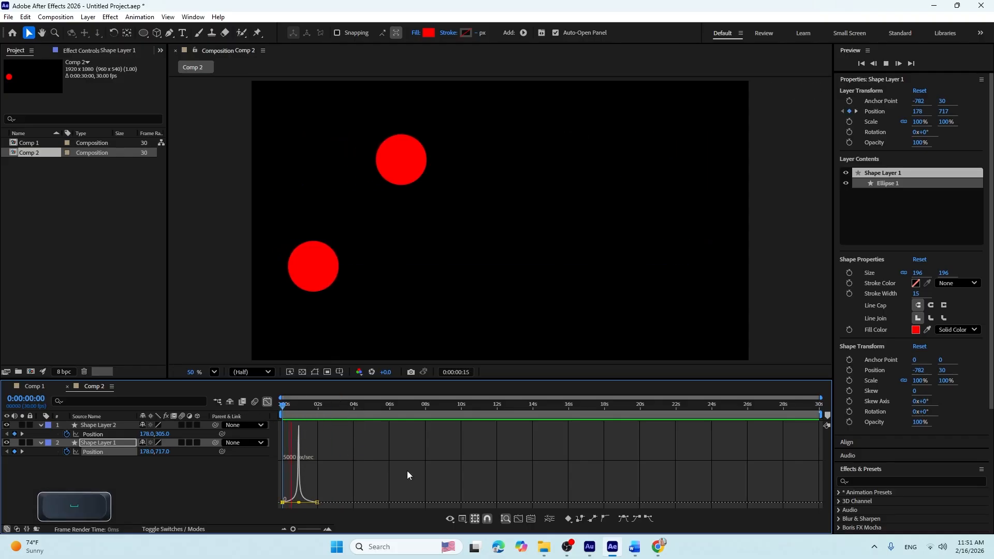
{"action": "left_click", "coordinate": [323, 413]}
{"action": "left_click_drag", "start_coordinate": [323, 412], "coordinate": [265, 412]}
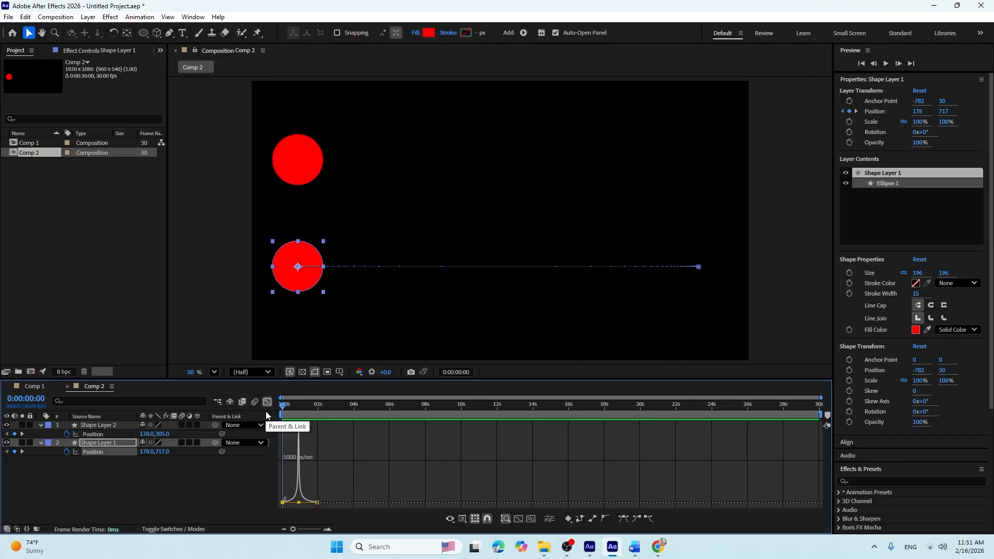
- Display Shape Layer 2's Position speed graph and play both circles from the start to compare constant speed with the eased motion
{"action": "left_click", "coordinate": [93, 434]}
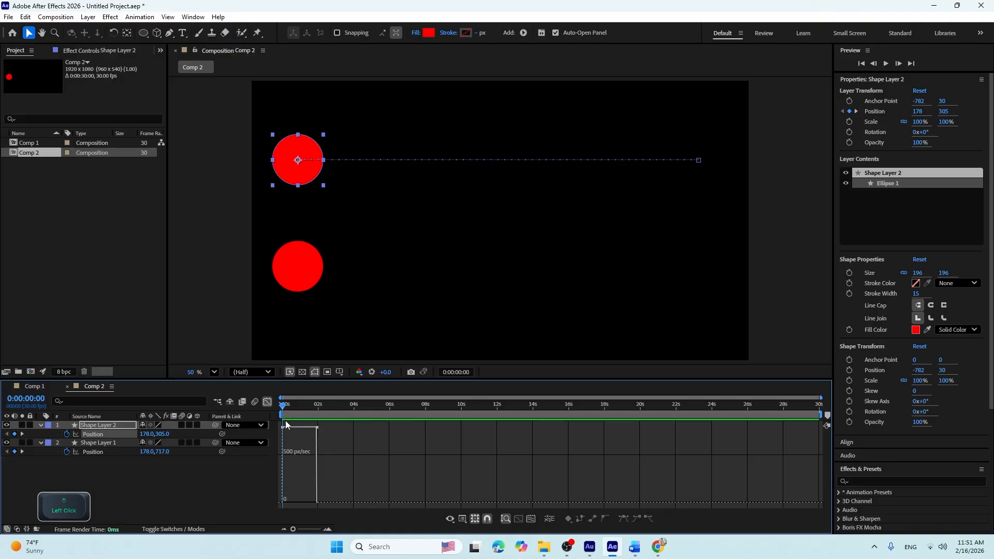
{"action": "key", "text": "space"}
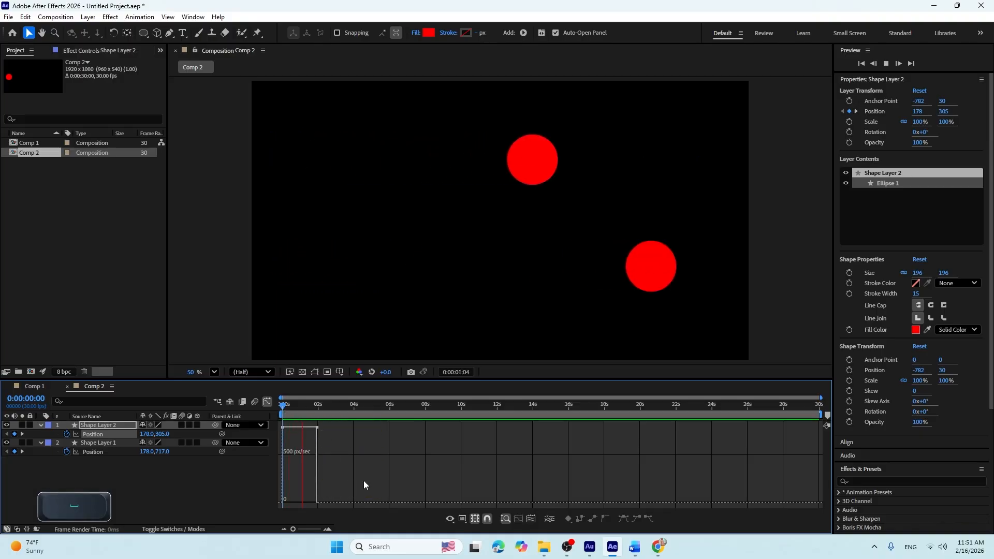
{"action": "key", "text": "space"}
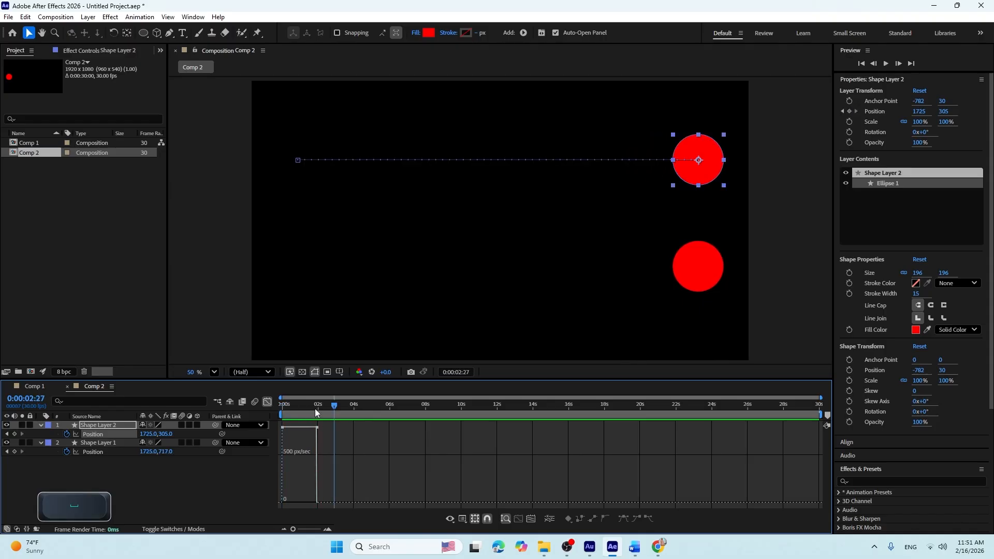
{"action": "left_click_drag", "start_coordinate": [315, 408], "coordinate": [243, 408]}
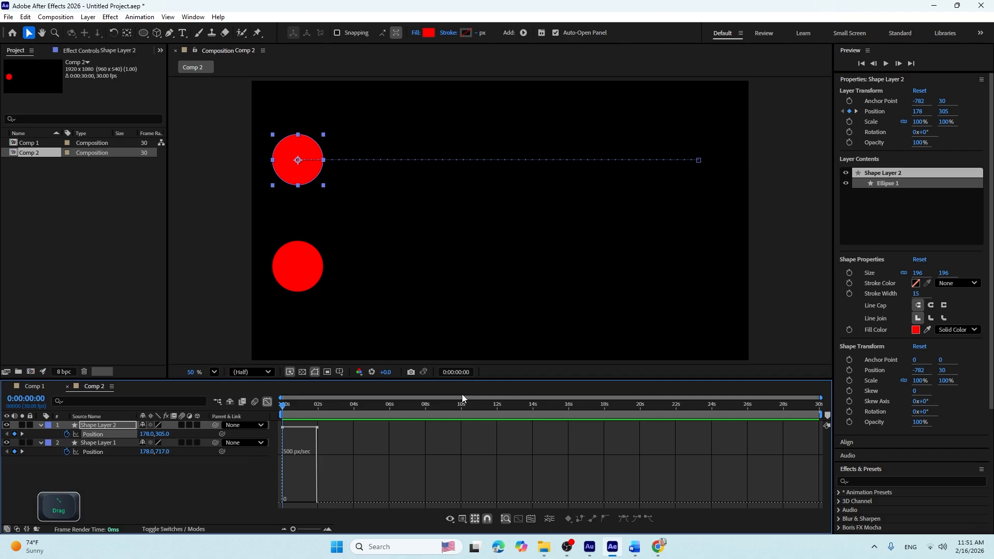
{"action": "key", "text": "space"}
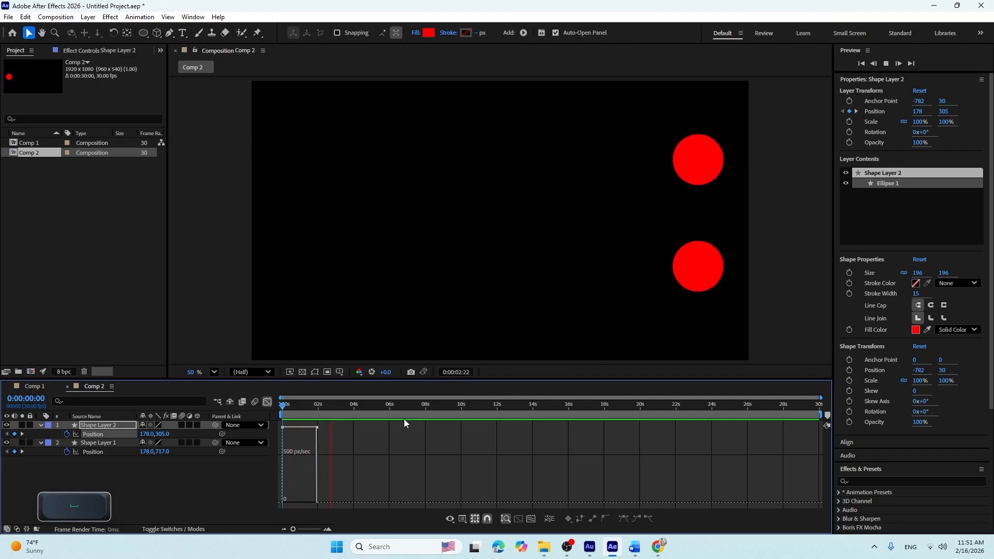
{"action": "key", "text": "space"}
- Set the temporal interpolation of both Shape Layer 1 Position keyframes to Linear
{"action": "left_click", "coordinate": [92, 452]}
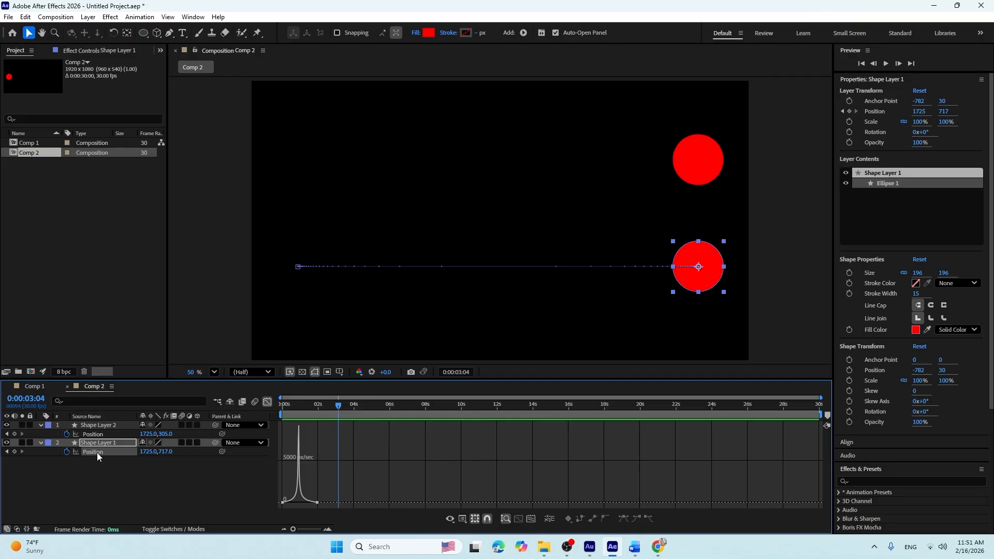
{"action": "left_click", "coordinate": [267, 402]}
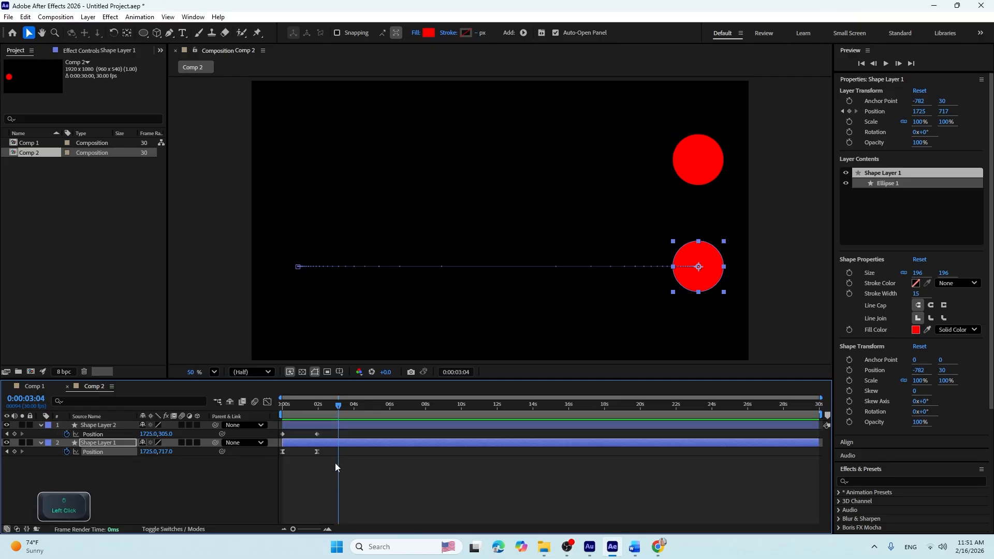
{"action": "left_click_drag", "start_coordinate": [327, 469], "coordinate": [272, 453]}
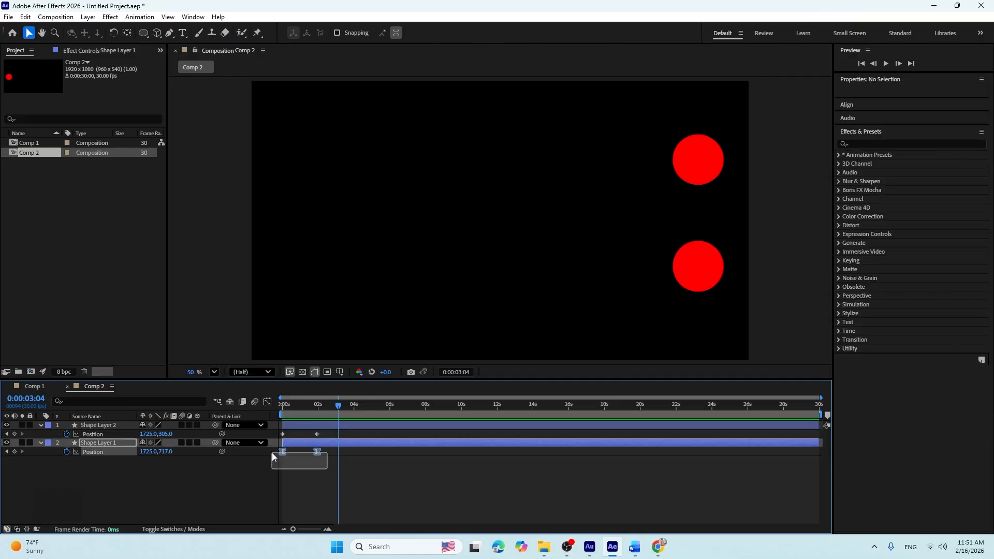
{"action": "right_click", "coordinate": [315, 452]}
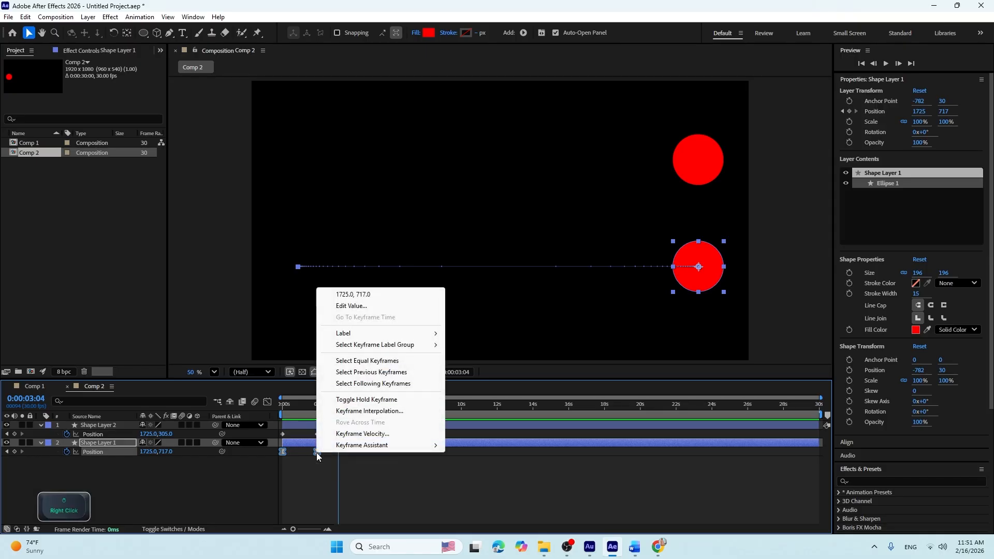
{"action": "mouse_move", "coordinate": [365, 446]}
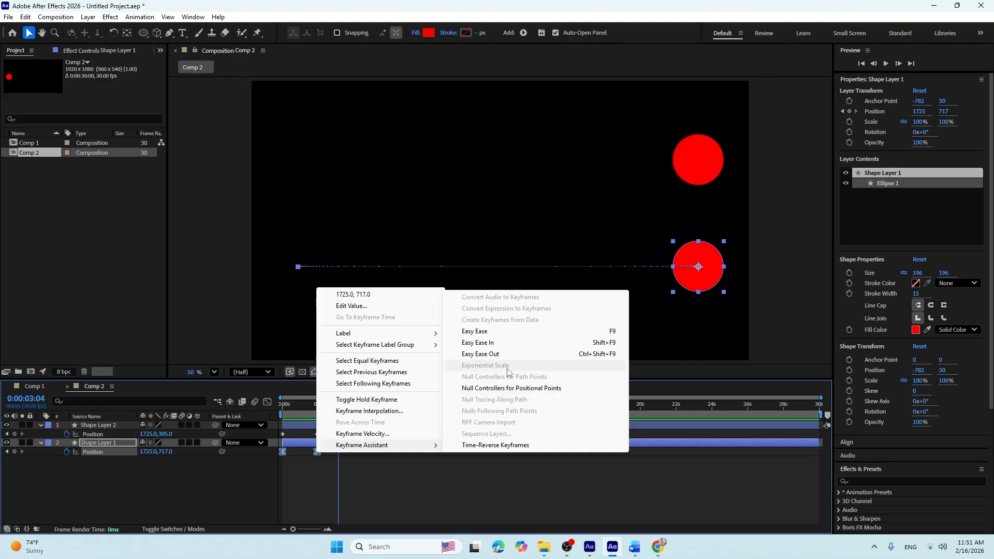
{"action": "left_click", "coordinate": [375, 413]}
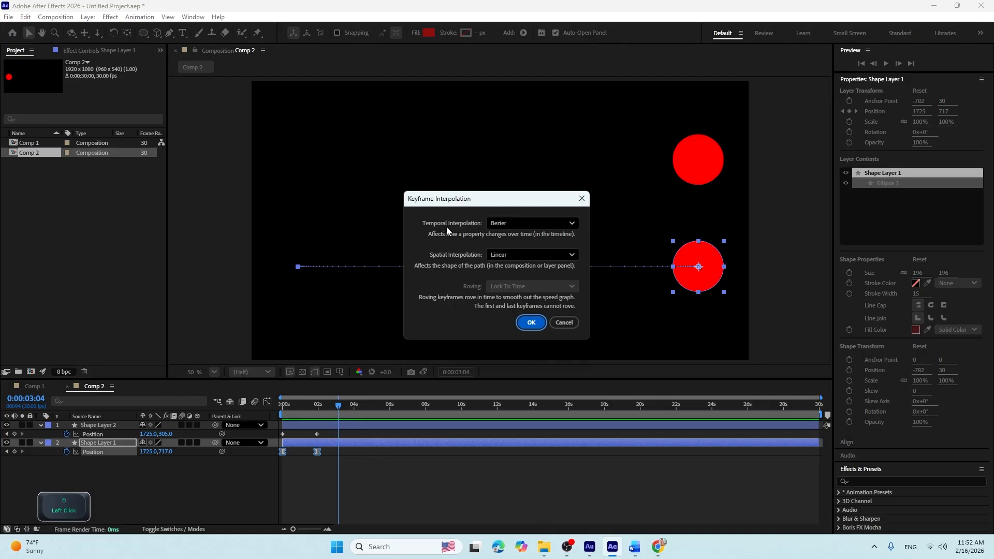
{"action": "left_click", "coordinate": [514, 223]}
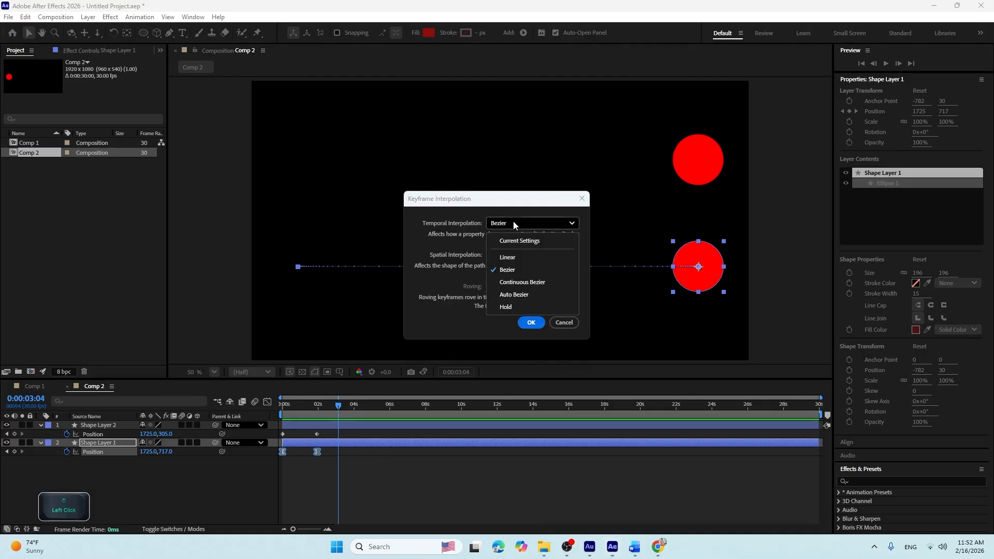
{"action": "left_click", "coordinate": [520, 257]}
{"action": "left_click", "coordinate": [532, 322]}
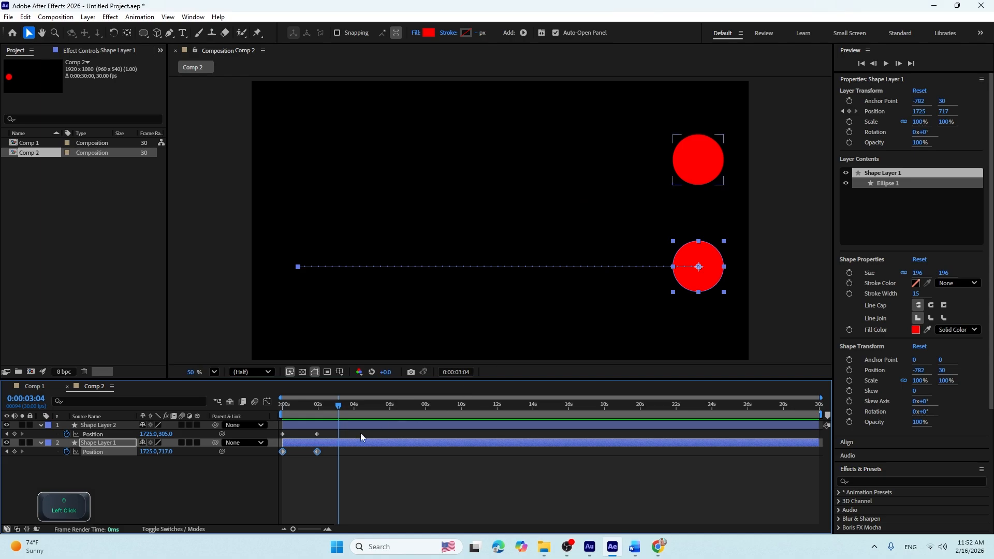
- Play both circles from the first frame to compare their linear movement
{"action": "left_click_drag", "start_coordinate": [339, 404], "coordinate": [269, 409]}
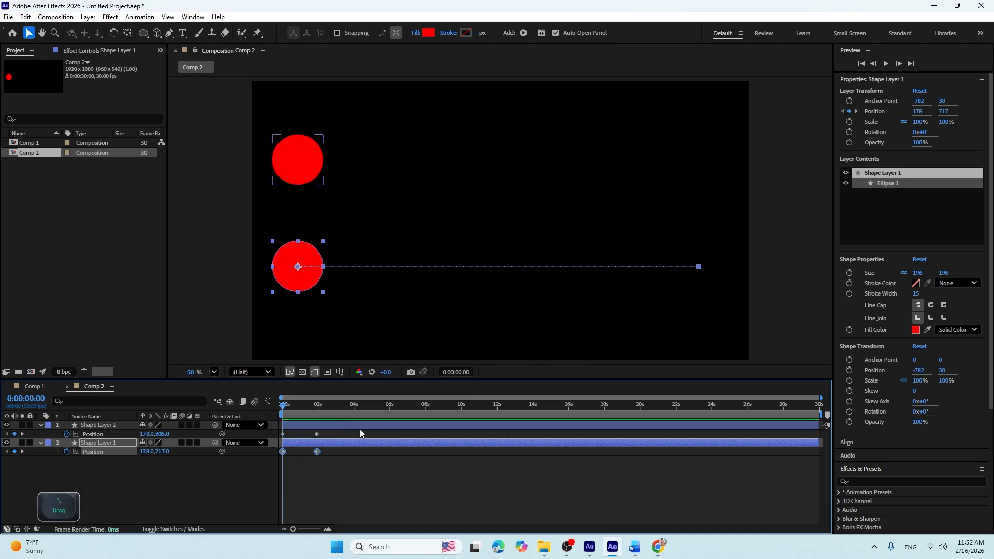
{"action": "key", "text": "space"}
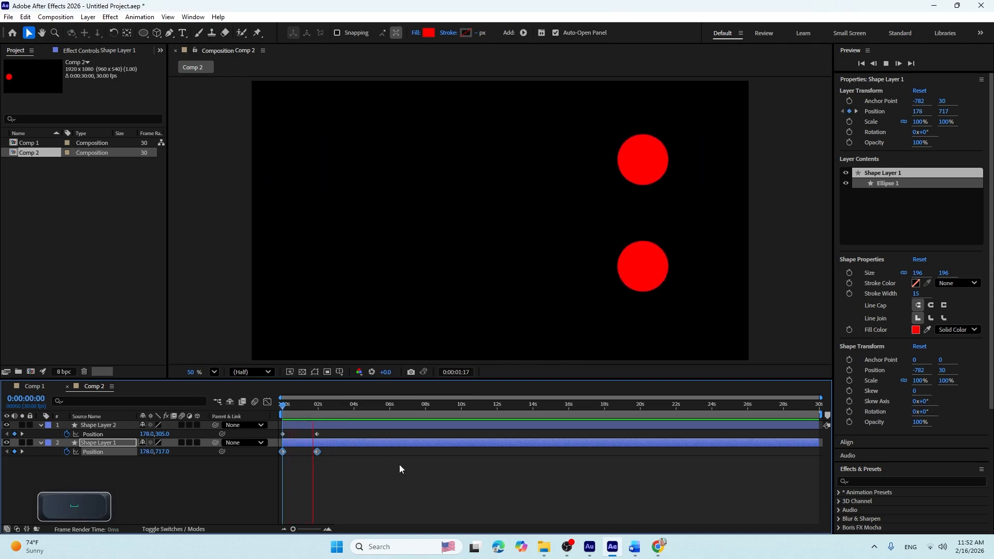
{"action": "key", "text": "space"}
- Compare the Position speed graphs of Shape Layer 2 and Shape Layer 1 in the Graph Editor
{"action": "left_click", "coordinate": [268, 404]}
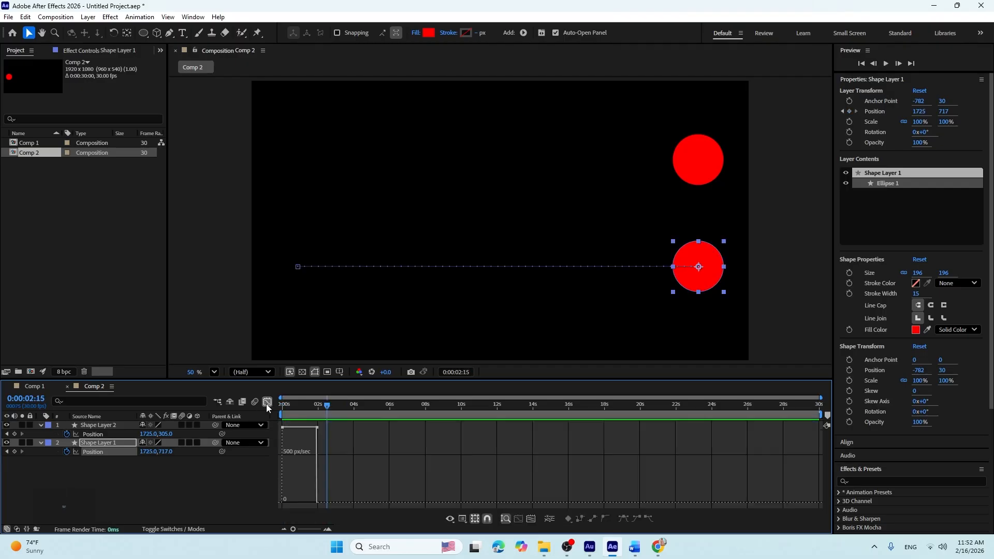
{"action": "left_click", "coordinate": [90, 434]}
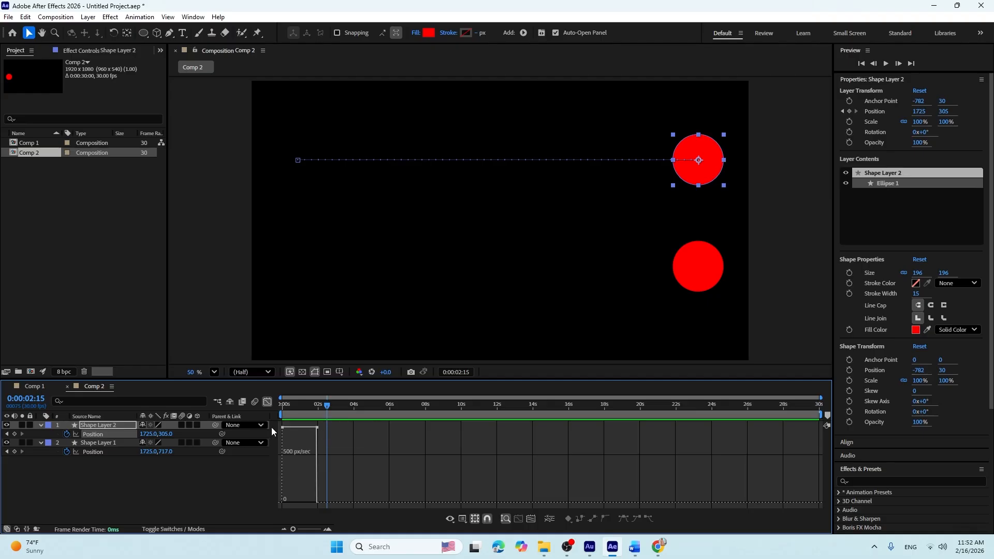
{"action": "left_click", "coordinate": [93, 443]}
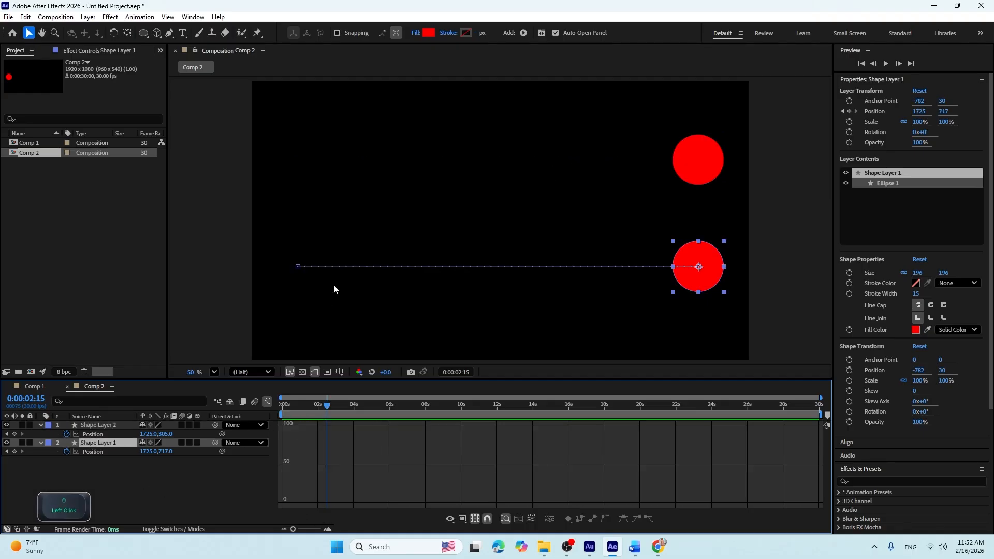
{"action": "left_click", "coordinate": [96, 452]}
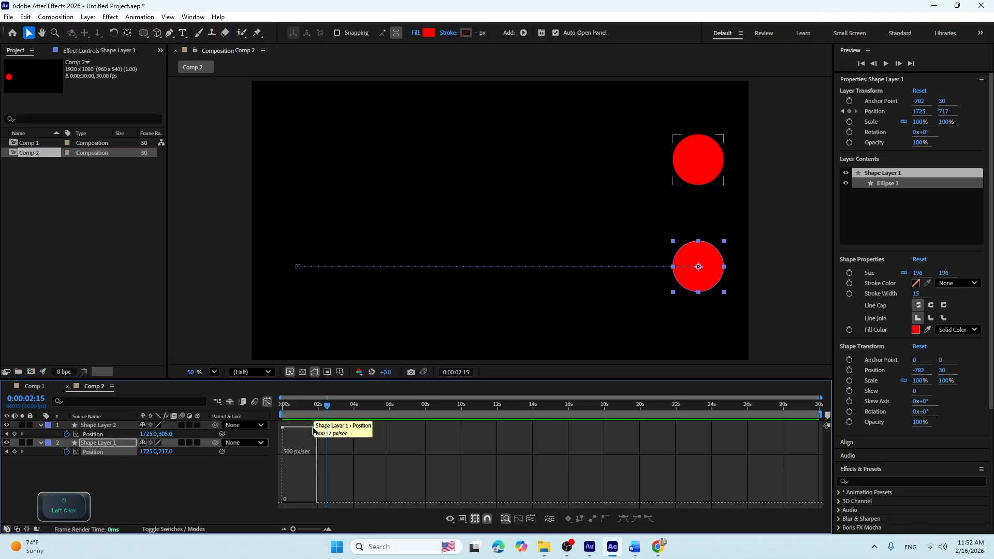
{"action": "left_click", "coordinate": [267, 402]}
{"action": "left_click_drag", "start_coordinate": [343, 470], "coordinate": [270, 452]}
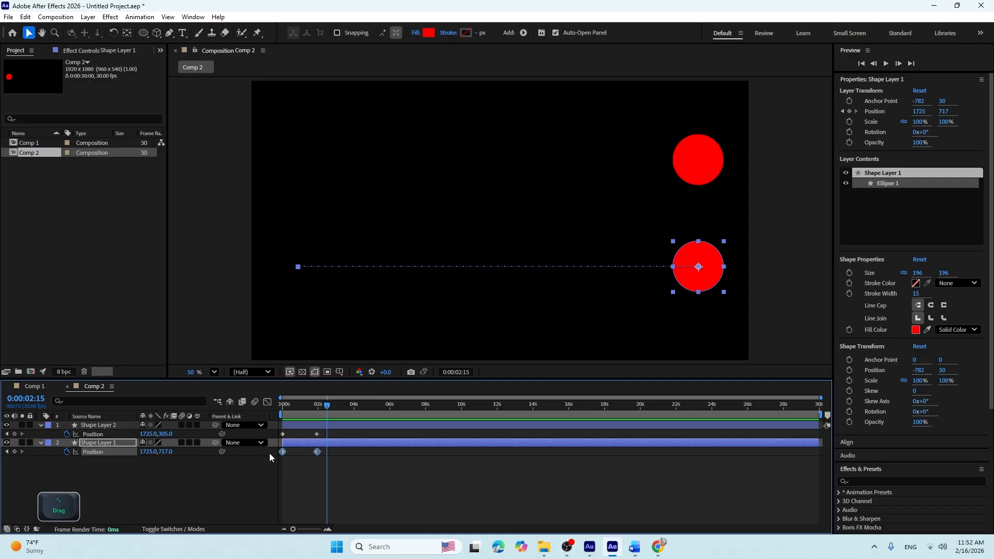
{"action": "left_click", "coordinate": [268, 406]}
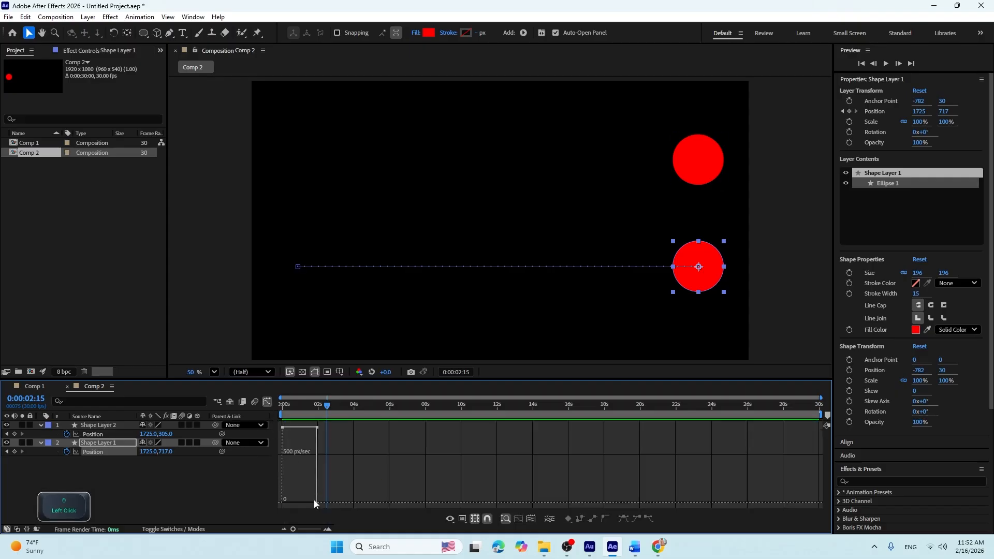
{"action": "key", "text": "F9"}
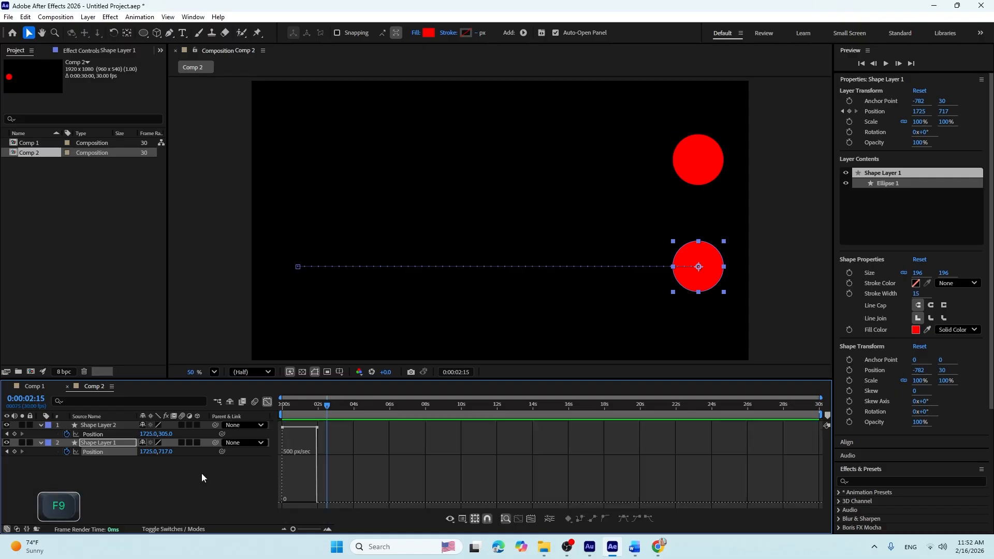
- Apply Easy Ease to both Position keyframes of Shape Layer 1
{"action": "left_click", "coordinate": [268, 402]}
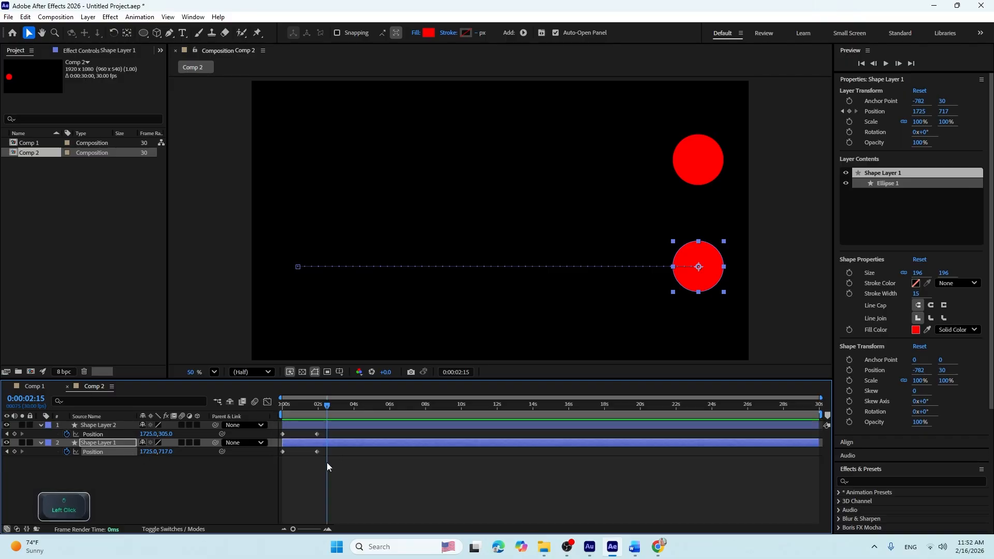
{"action": "left_click_drag", "start_coordinate": [327, 462], "coordinate": [275, 452]}
{"action": "key", "text": "F9"}
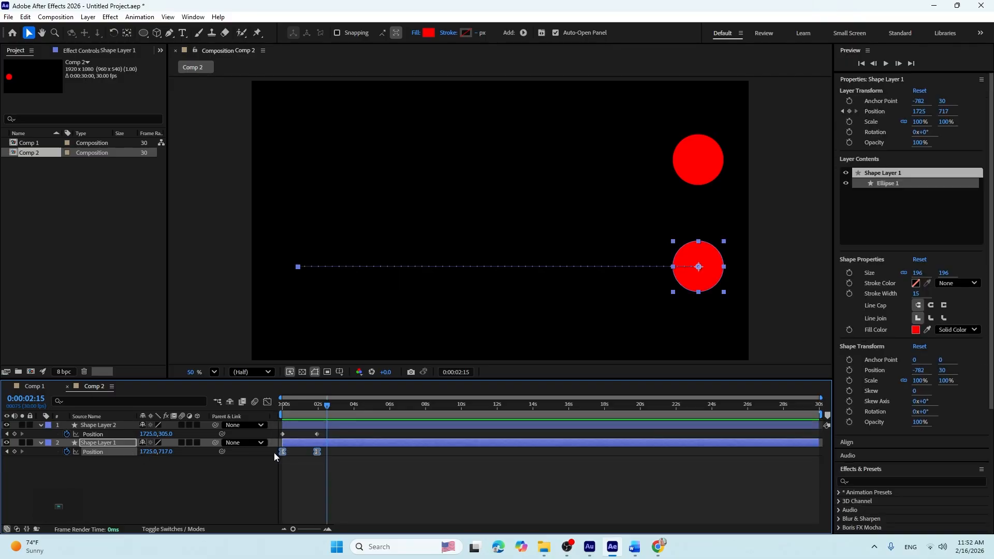
- Reshape Shape Layer 1's Position speed graph into a sharp peak near the start with a long, gradual deceleration to the last keyframe
{"action": "left_click", "coordinate": [268, 403]}
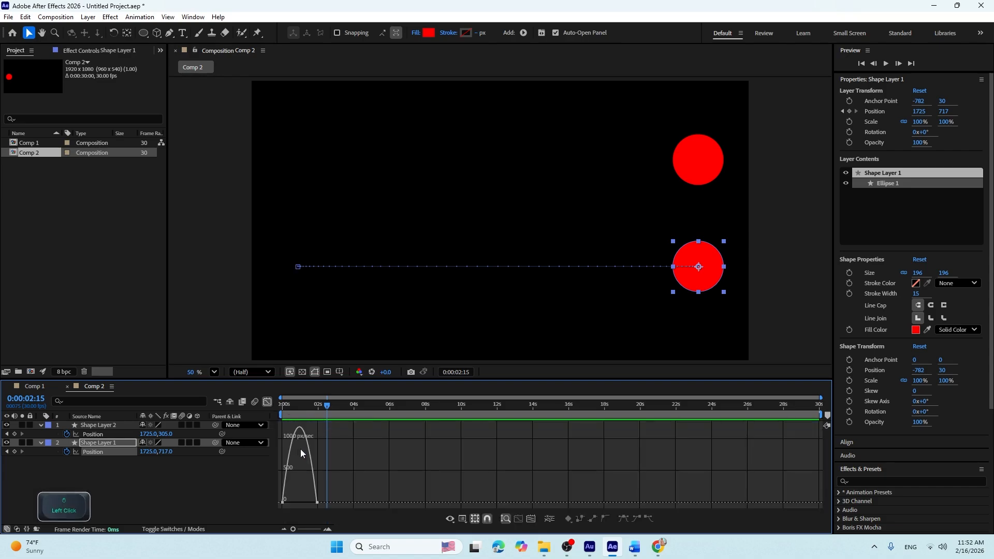
{"action": "mouse_move", "coordinate": [313, 459]}
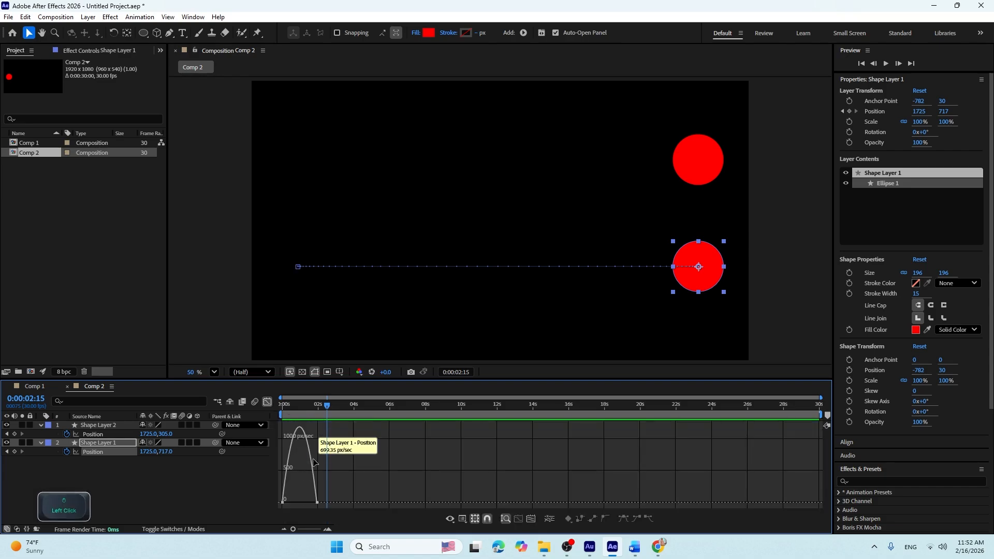
{"action": "left_click_drag", "start_coordinate": [358, 472], "coordinate": [288, 506]}
- Play both circles from the first frame to compare the upper circle's linear motion with the lower circle's fast start and slow finish
{"action": "key", "text": "Home"}
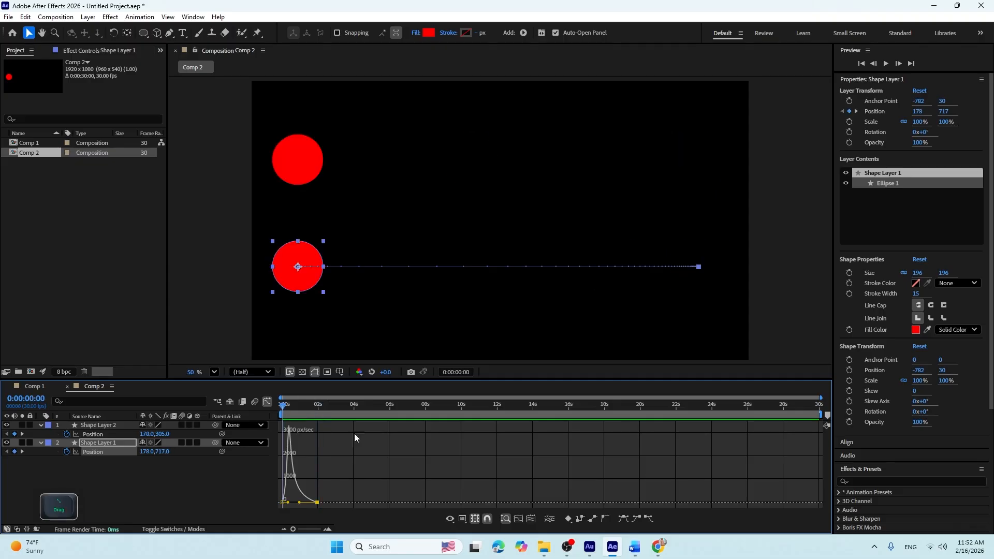
{"action": "key", "text": "space"}
{"action": "key", "text": "space"}
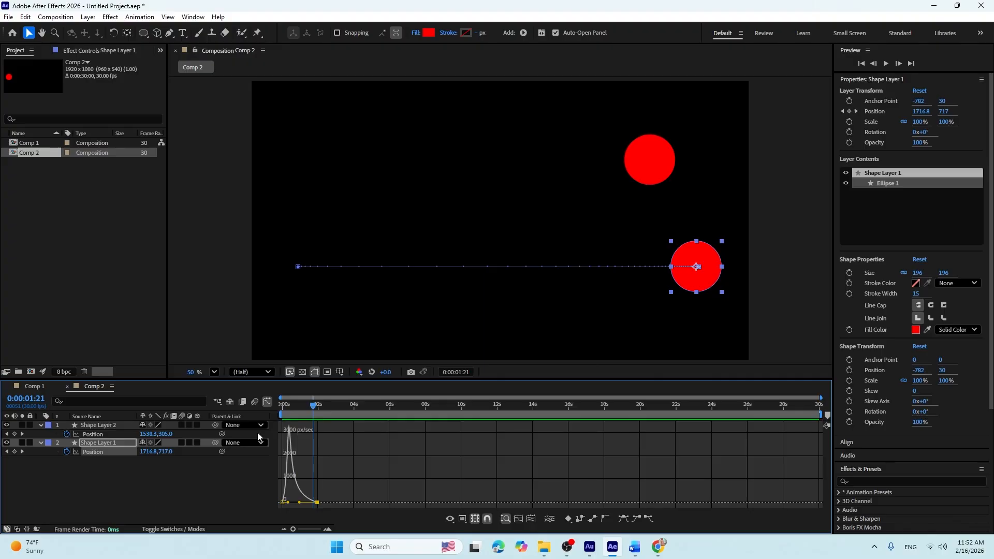
- Compare the motion-path dot spacing of Shape Layer 2 and Shape Layer 1, and replay both circles from the first frame
{"action": "left_click", "coordinate": [99, 425]}
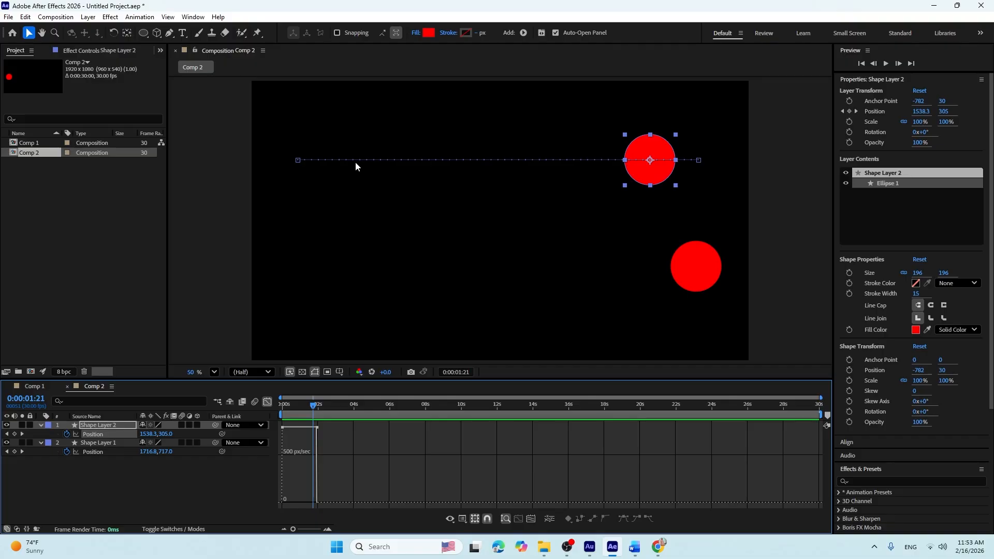
{"action": "left_click", "coordinate": [94, 449]}
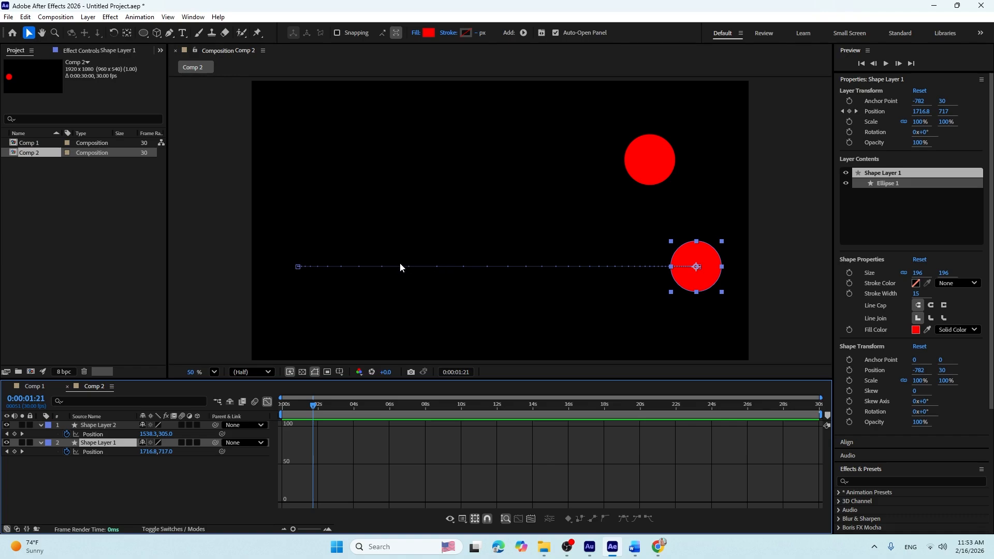
{"action": "left_click_drag", "start_coordinate": [315, 404], "coordinate": [219, 405]}
{"action": "key", "text": "space"}
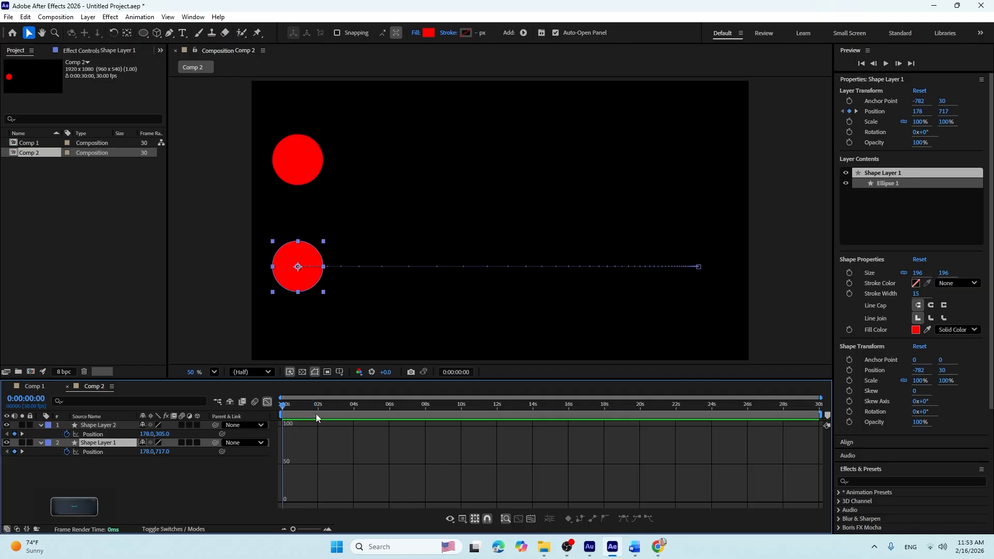